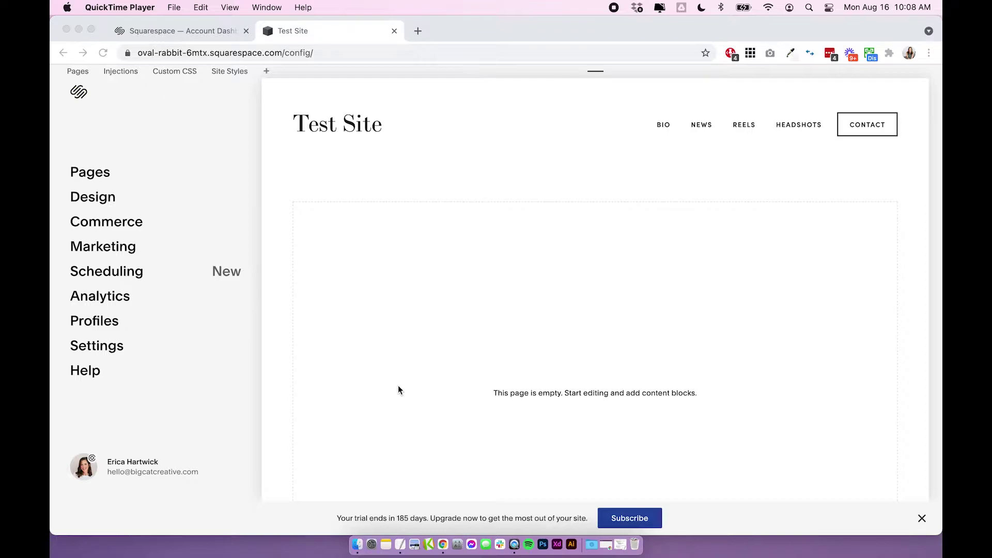
# - Create a blog page named 'Testimonials' under Not Linked and open its empty post list
pyautogui.click(397, 300)
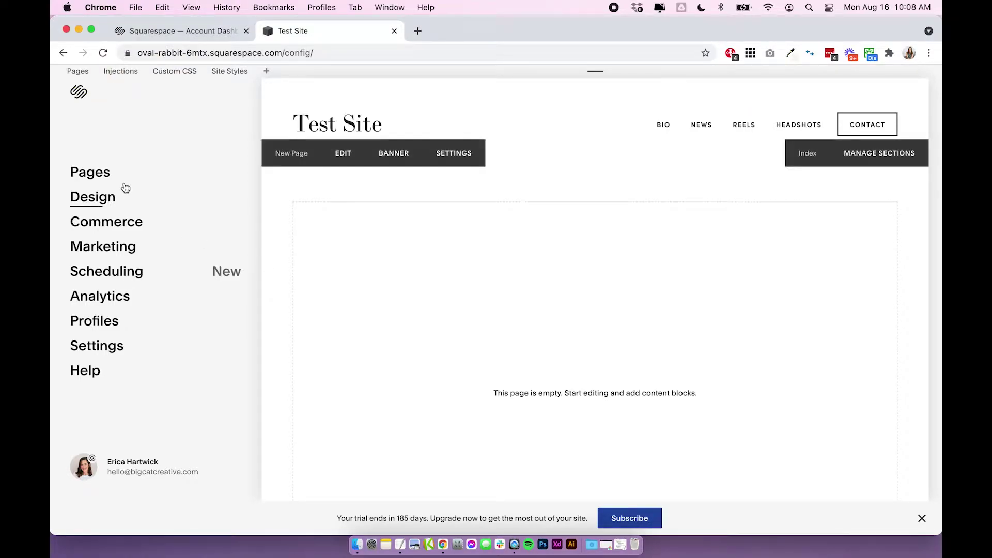
pyautogui.click(108, 173)
pyautogui.scroll(-8, 140, 270)
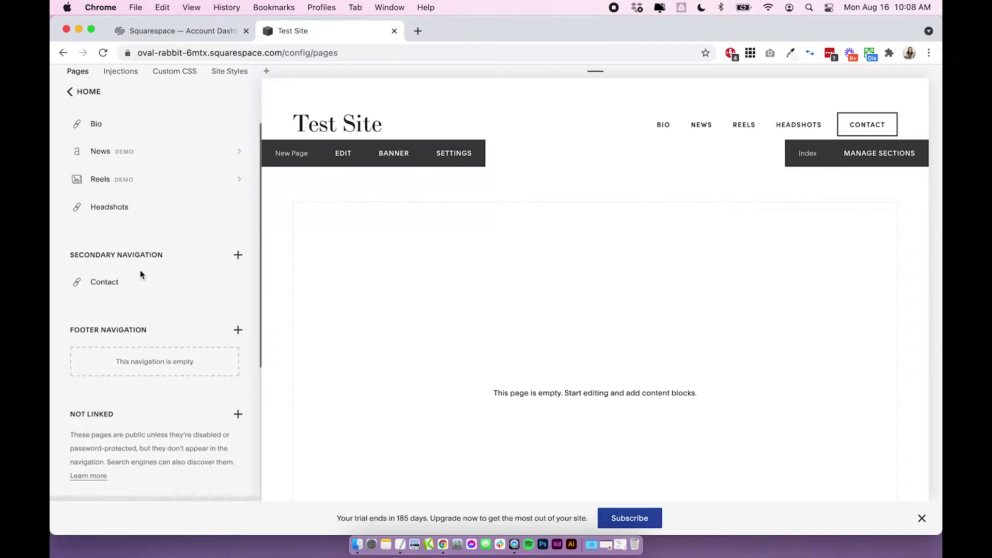
pyautogui.scroll(1, 141, 270)
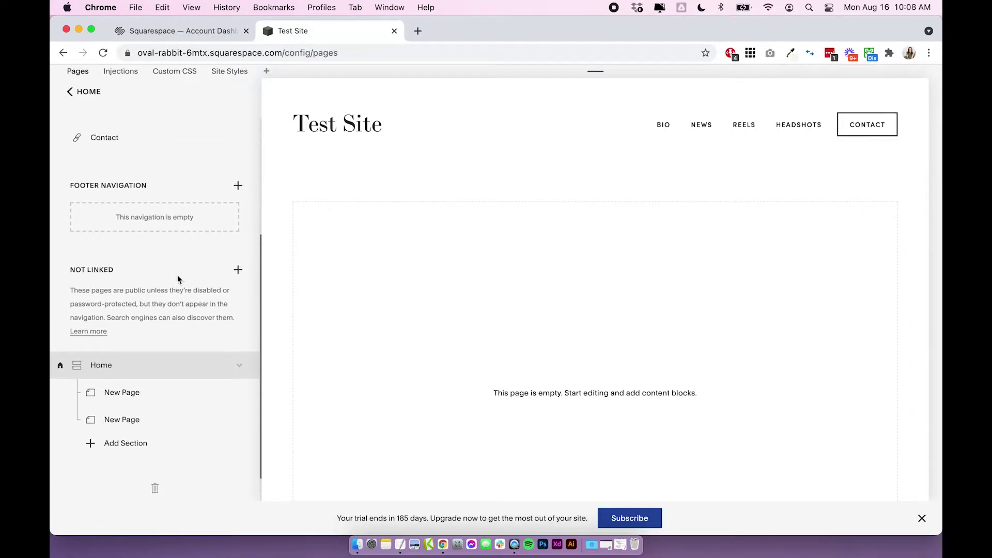
pyautogui.click(238, 271)
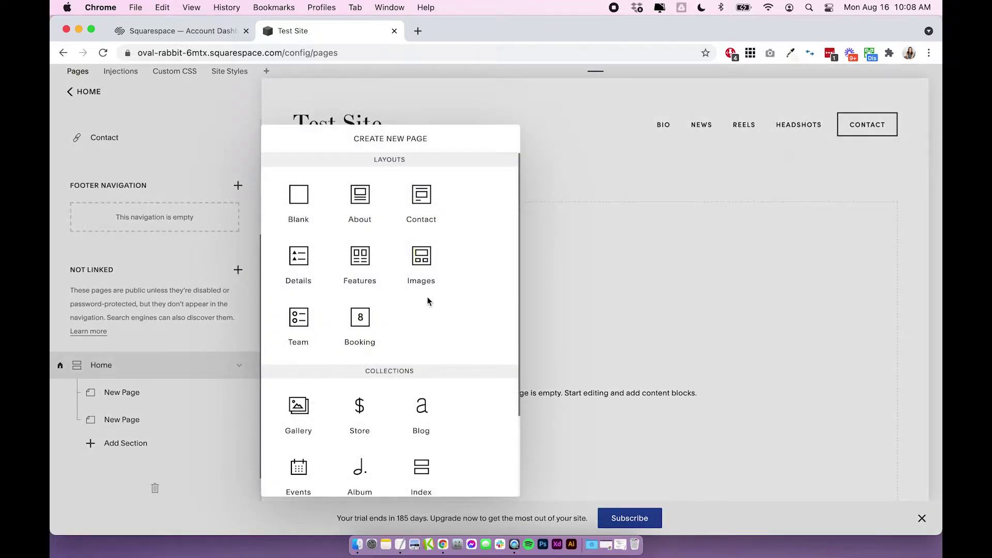
pyautogui.scroll(-3, 428, 299)
pyautogui.click(423, 314)
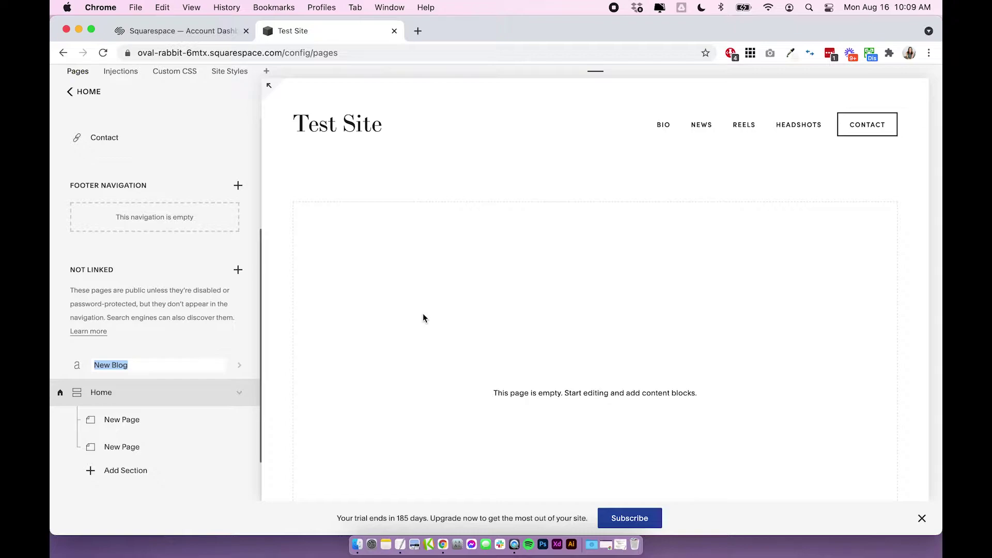
pyautogui.write('Testimonials')
pyautogui.click(134, 356)
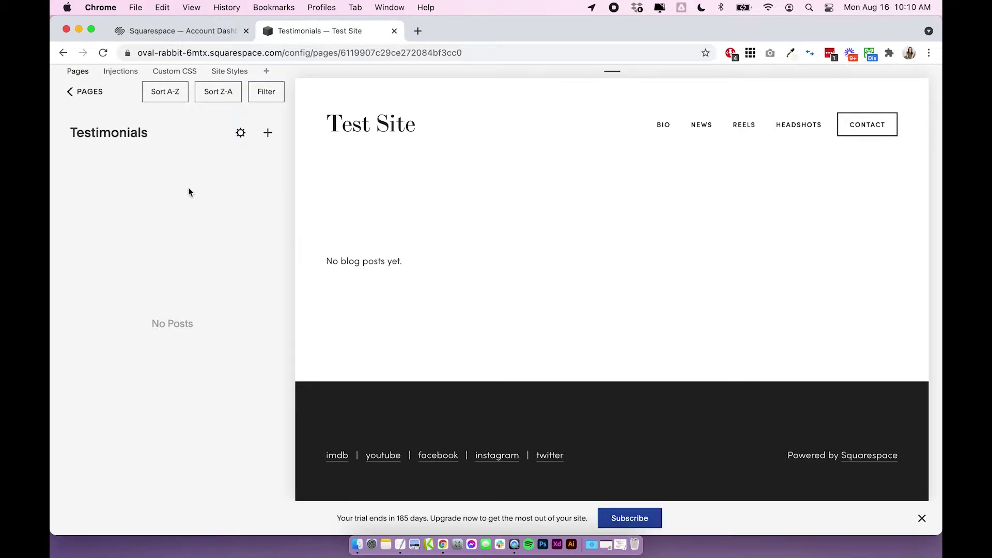
# - Start a new Testimonials post titled 'Testimonial - ' followed by the client's name
pyautogui.click(268, 134)
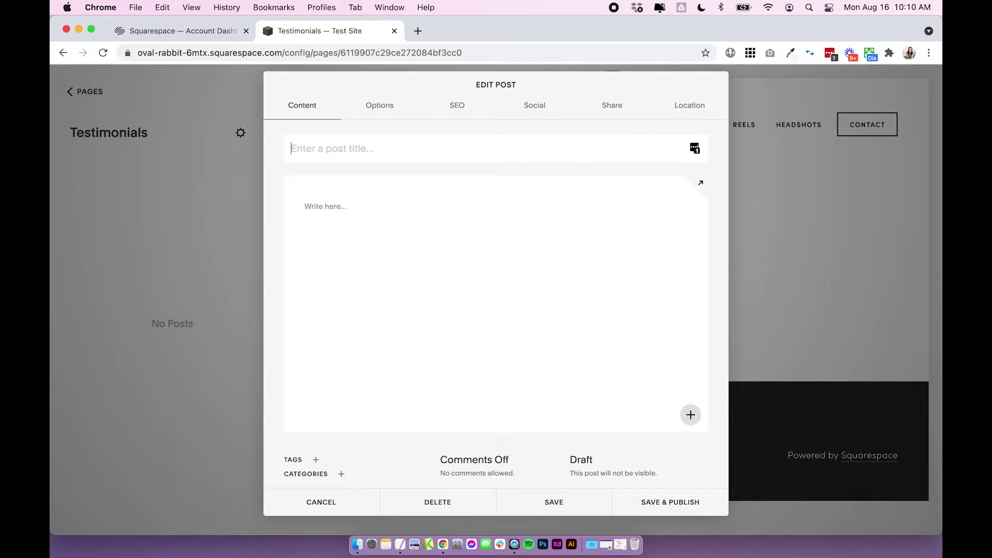
pyautogui.write('Testimonial - michelle smith')
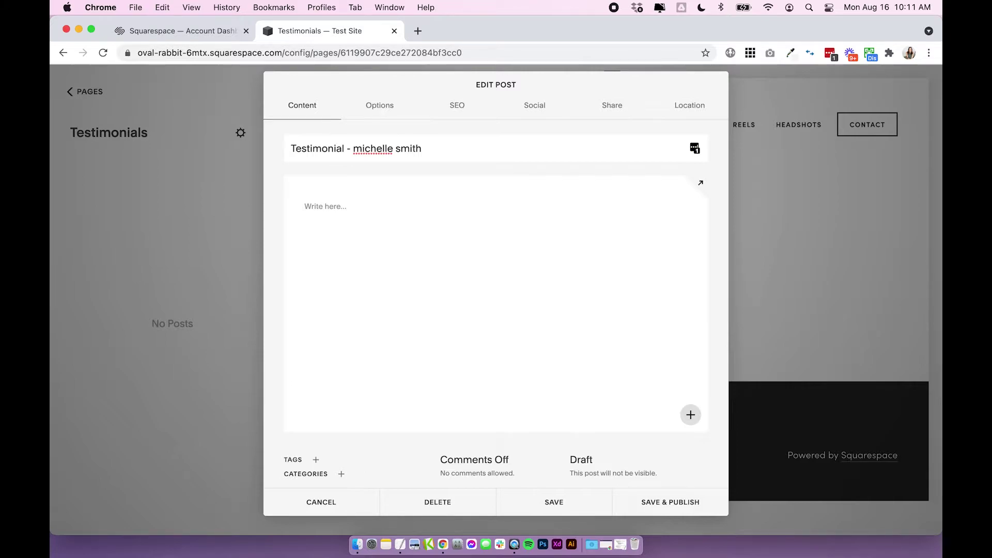
pyautogui.click(370, 120)
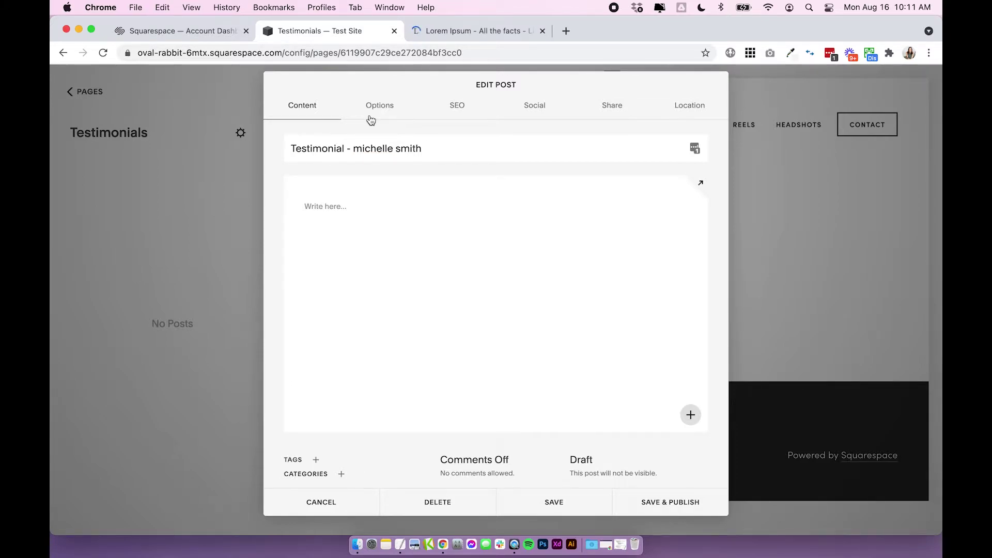
# - Paste the copied Lorem Ipsum passage into the Excerpt field on the post's Options tab
pyautogui.click(368, 111)
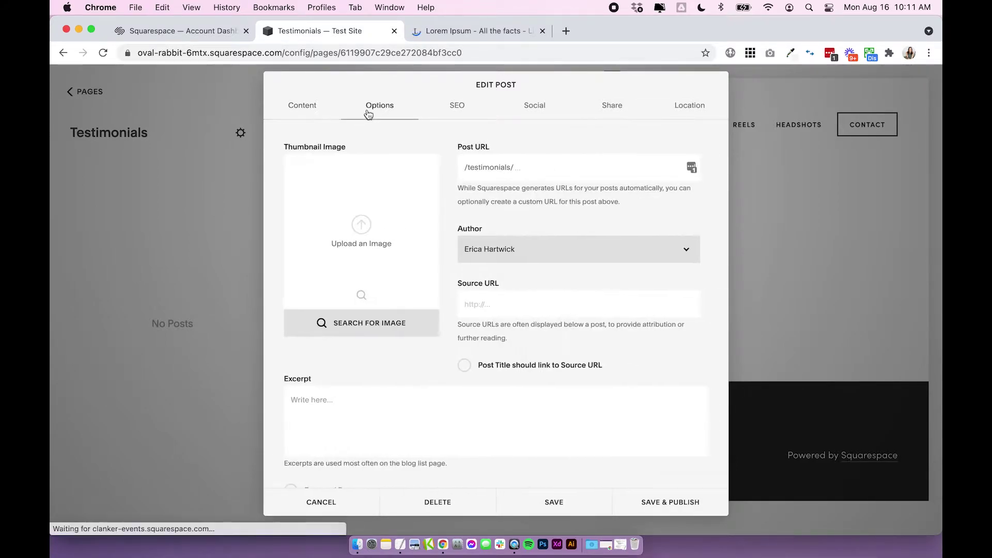
pyautogui.click(338, 417)
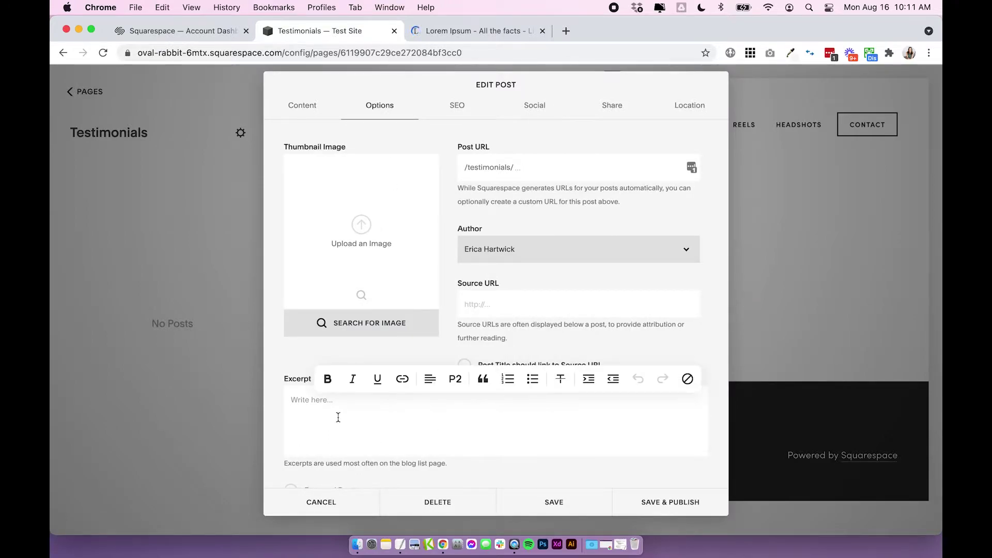
pyautogui.click(283, 373)
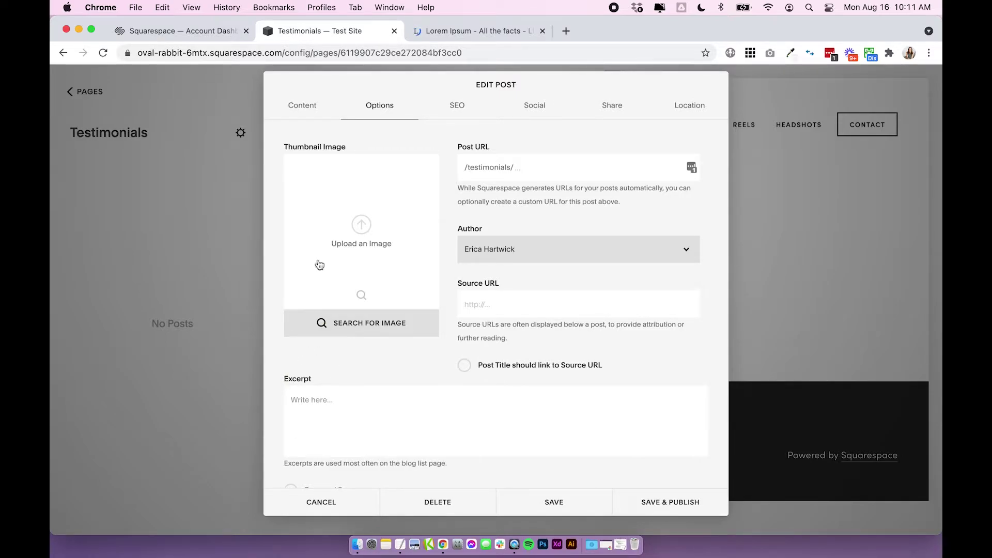
pyautogui.click(313, 102)
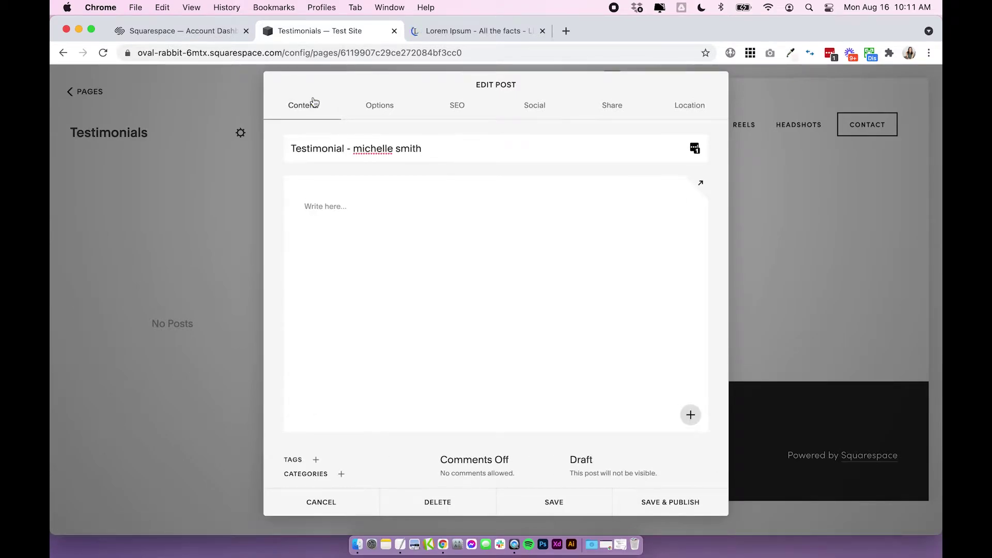
pyautogui.click(326, 196)
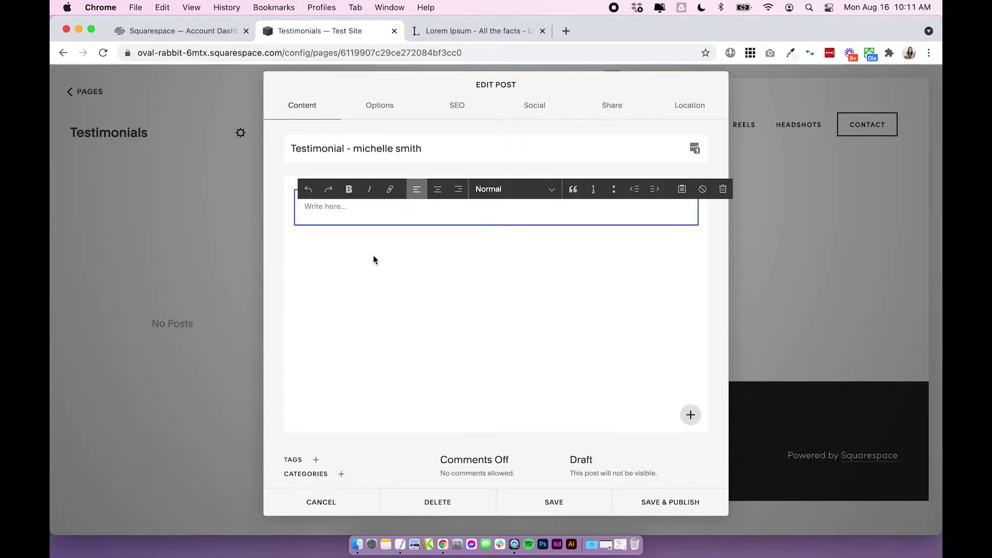
pyautogui.click(381, 266)
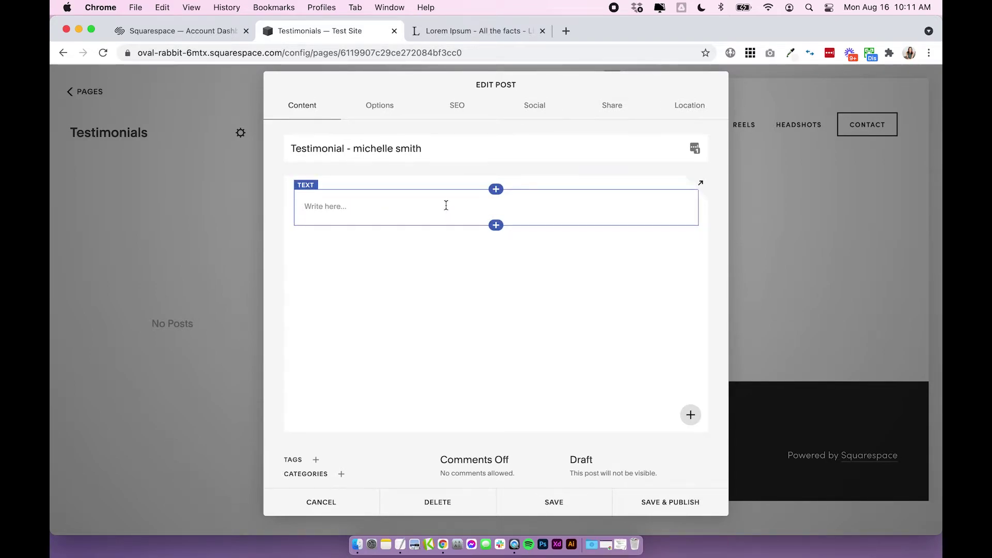
pyautogui.click(381, 108)
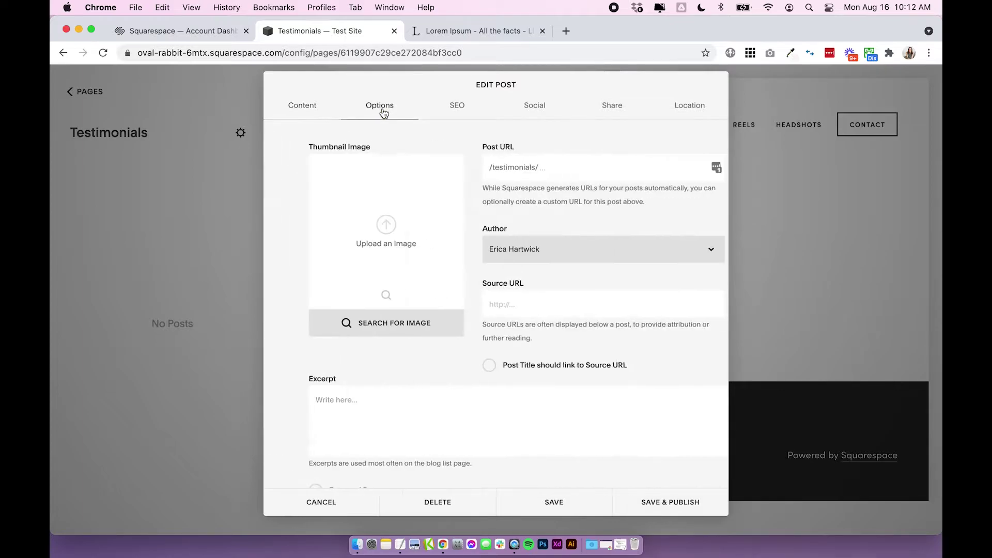
pyautogui.click(360, 402)
pyautogui.press('super+v')
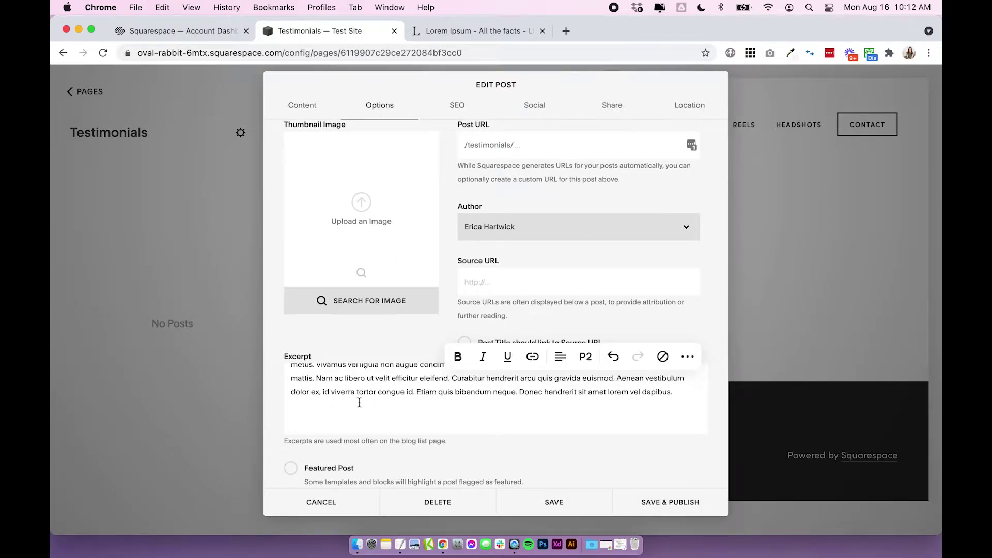
# - Add a closing quotation mark at the end of the excerpt passage
pyautogui.moveTo(190, 411); pyautogui.dragTo(271, 330)
pyautogui.click(271, 329)
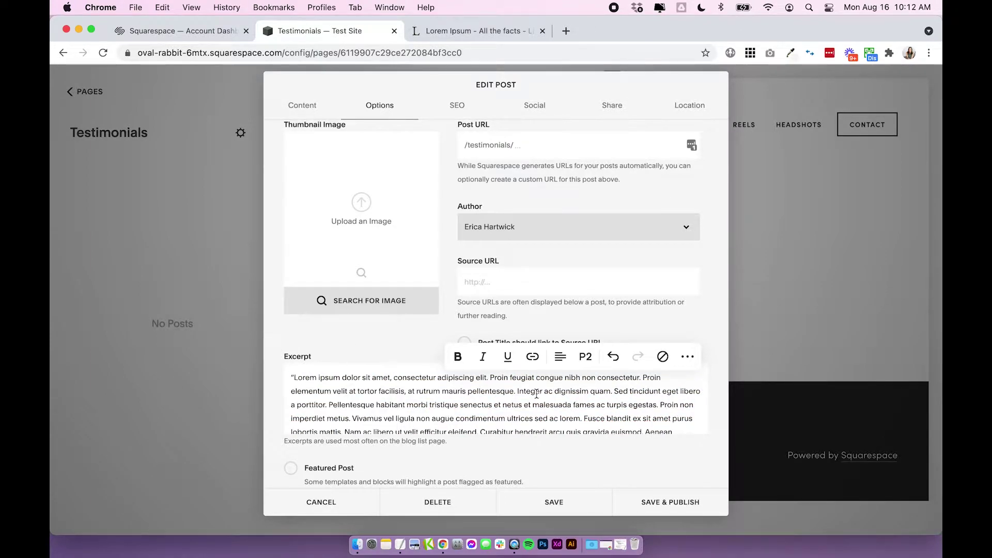
pyautogui.scroll(-2, 534, 400)
pyautogui.write('"')
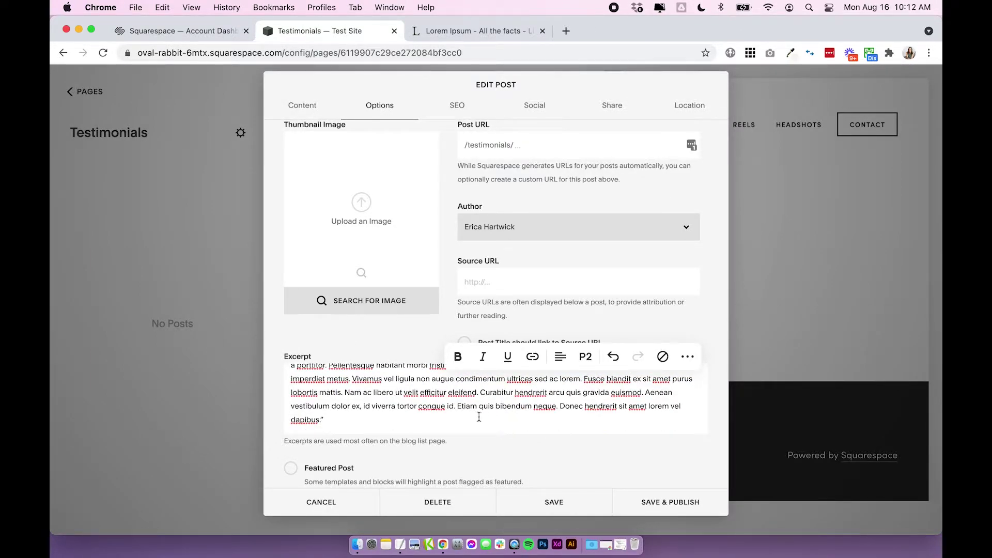
pyautogui.scroll(5, 391, 343)
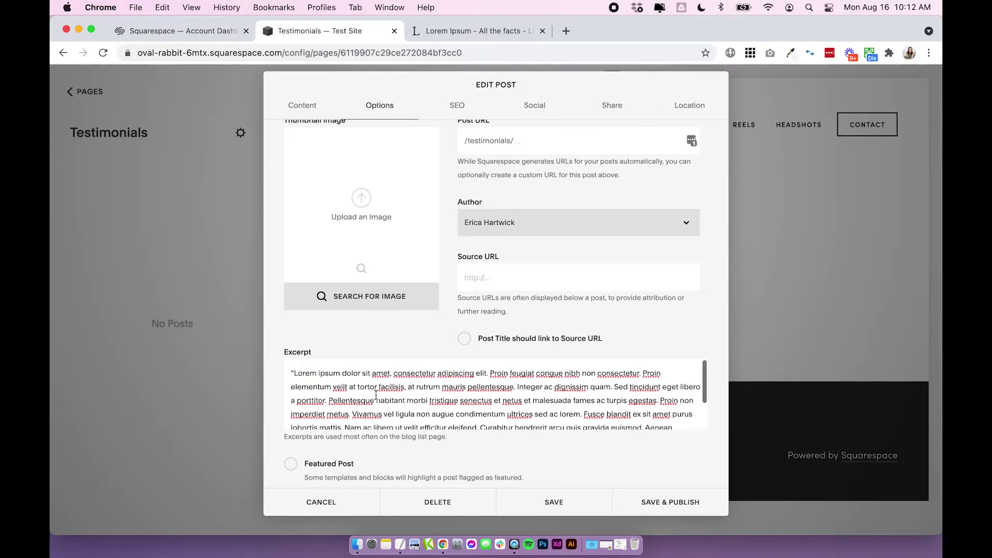
pyautogui.scroll(-5, 378, 395)
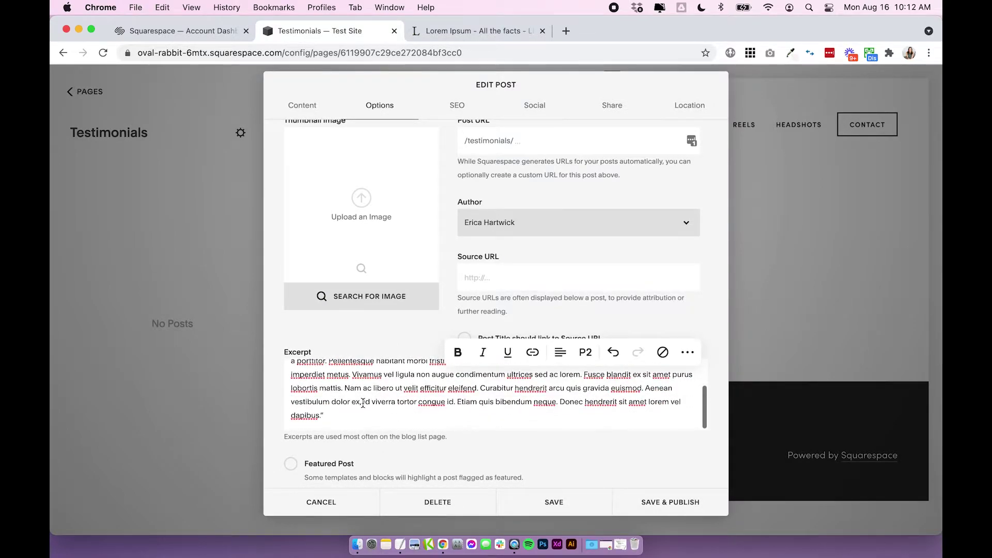
# - Insert an empty line above the quoted passage for the business name
pyautogui.moveTo(340, 417); pyautogui.dragTo(316, 333)
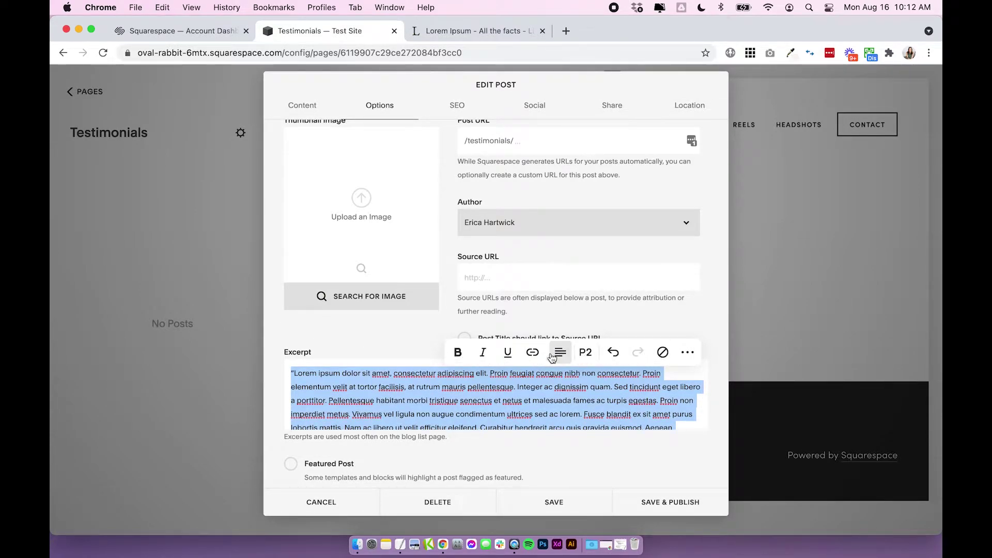
pyautogui.click(590, 357)
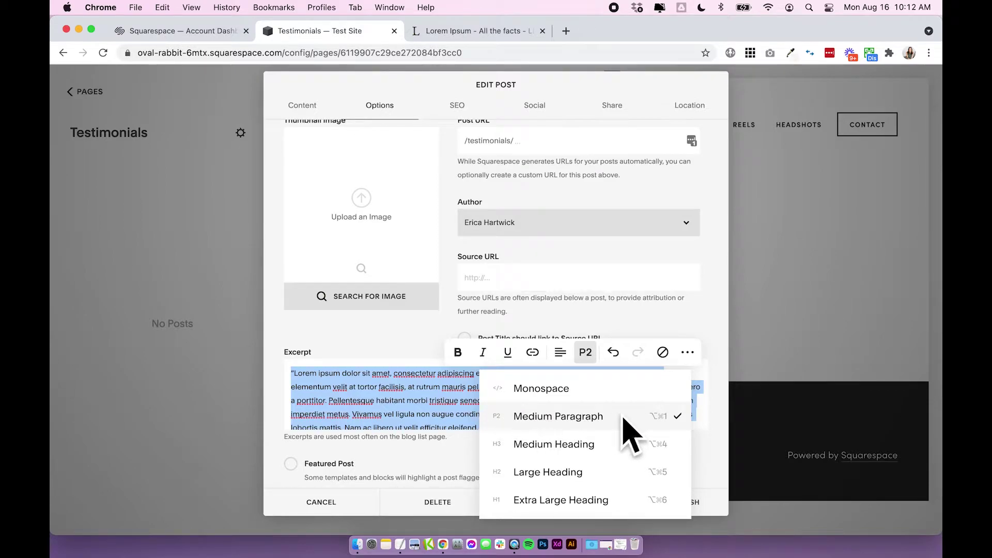
pyautogui.click(570, 419)
pyautogui.click(290, 372)
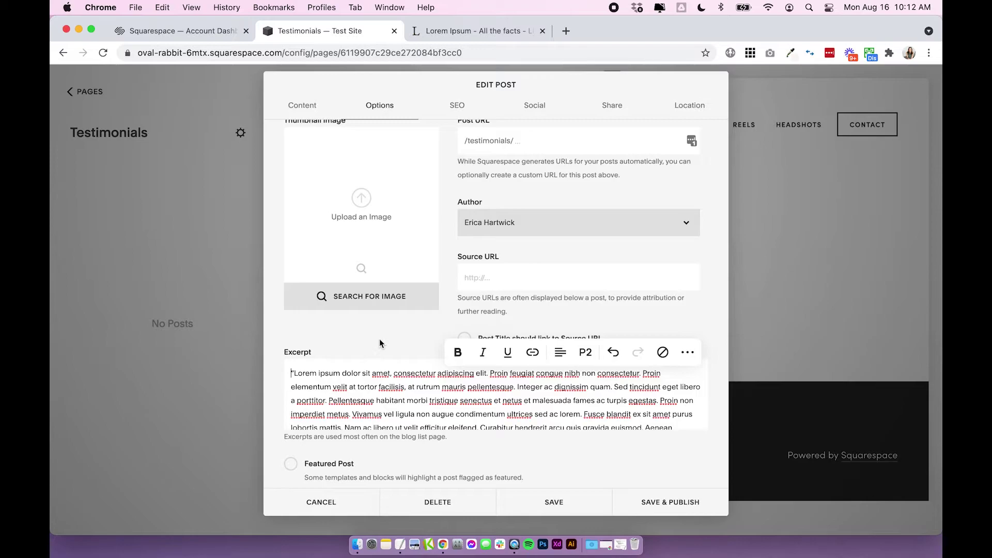
pyautogui.press('Return')
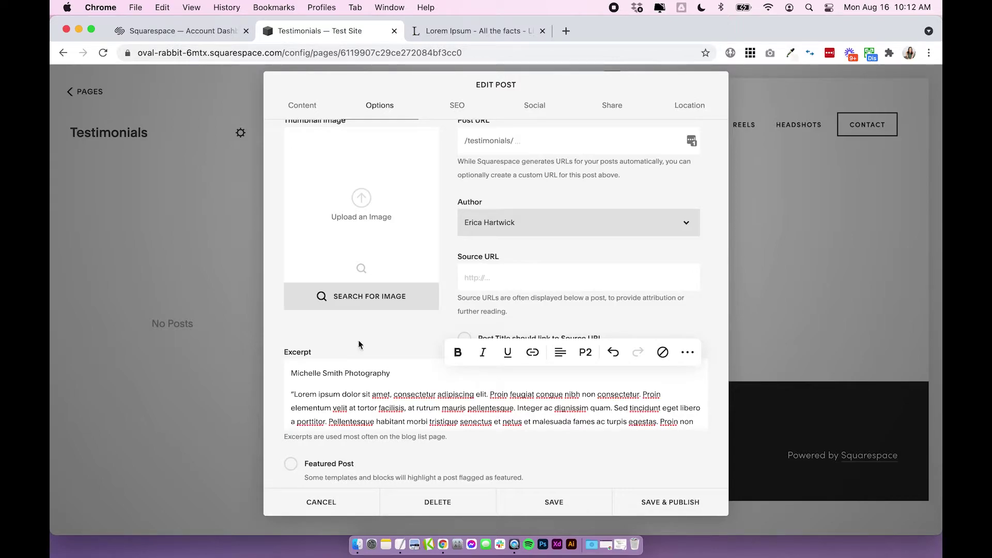
# - Style the business-name line as a Large Heading
pyautogui.tripleClick(323, 372)
pyautogui.click(585, 352)
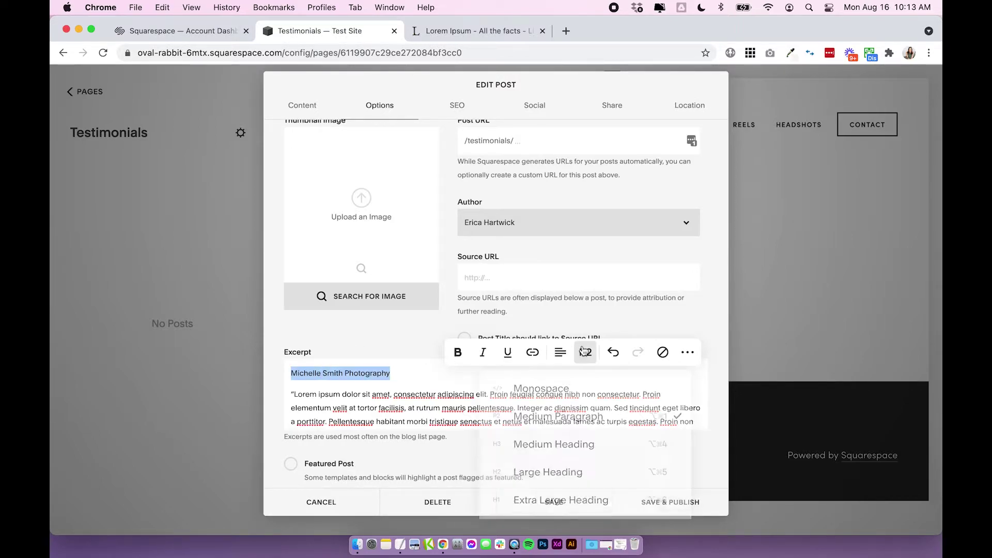
pyautogui.click(540, 472)
# - Add the client's website address below the passage, styled as a Medium Heading
pyautogui.click(427, 419)
pyautogui.scroll(-5, 427, 419)
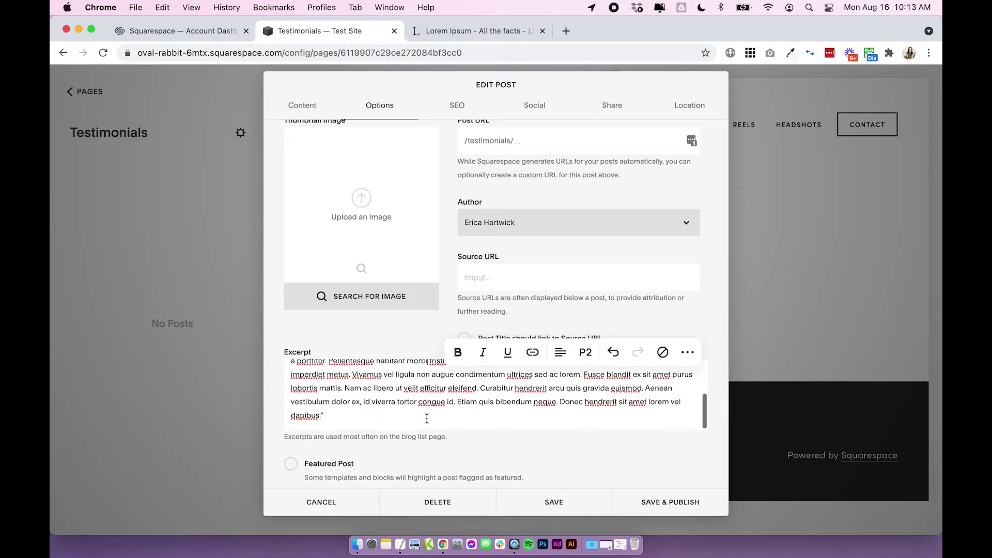
pyautogui.press('Return')
pyautogui.write('m')
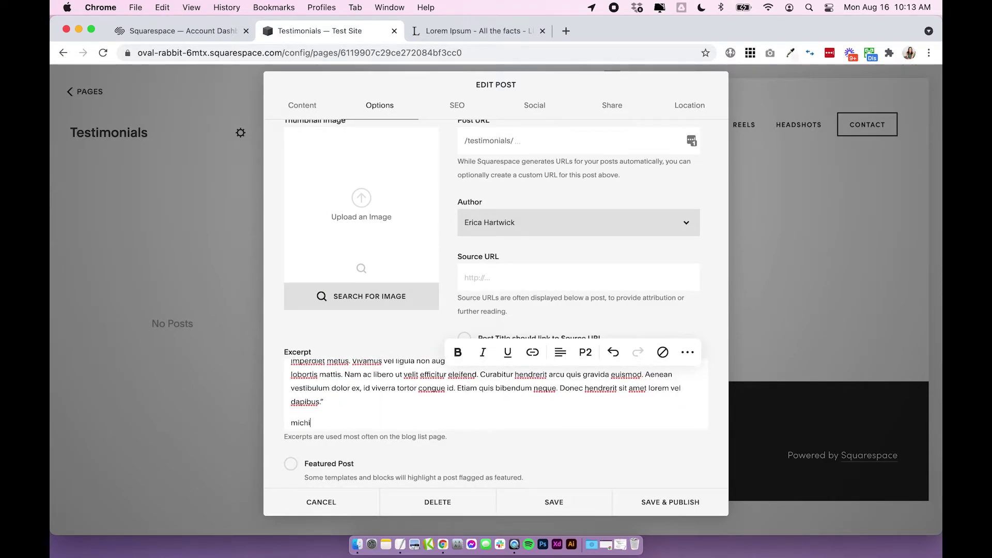
pyautogui.write('ichellesmith.com')
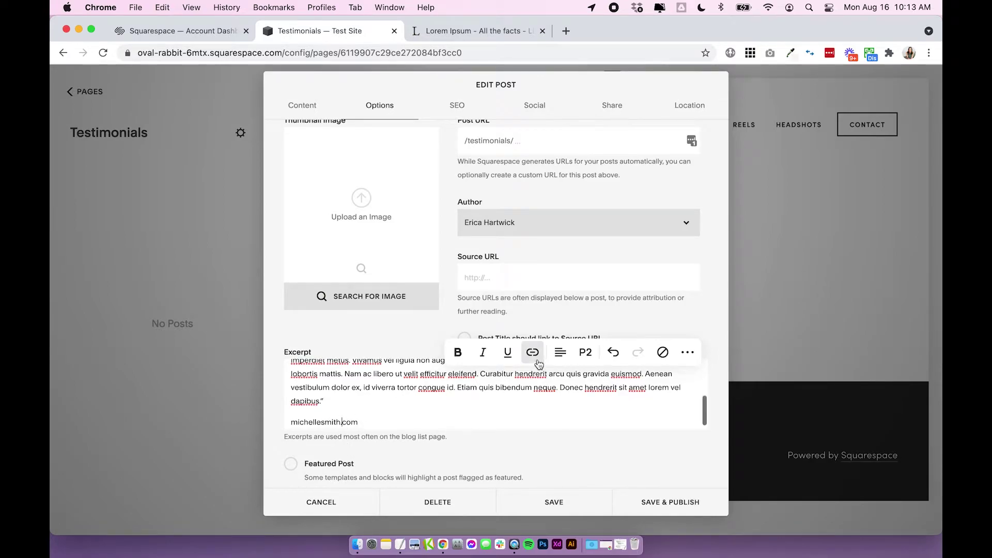
pyautogui.click(586, 352)
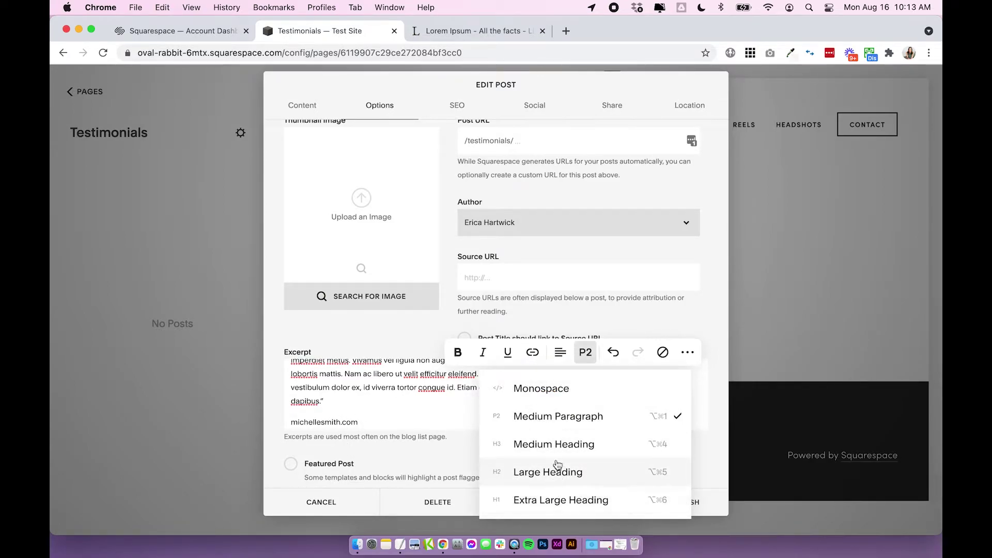
pyautogui.click(535, 444)
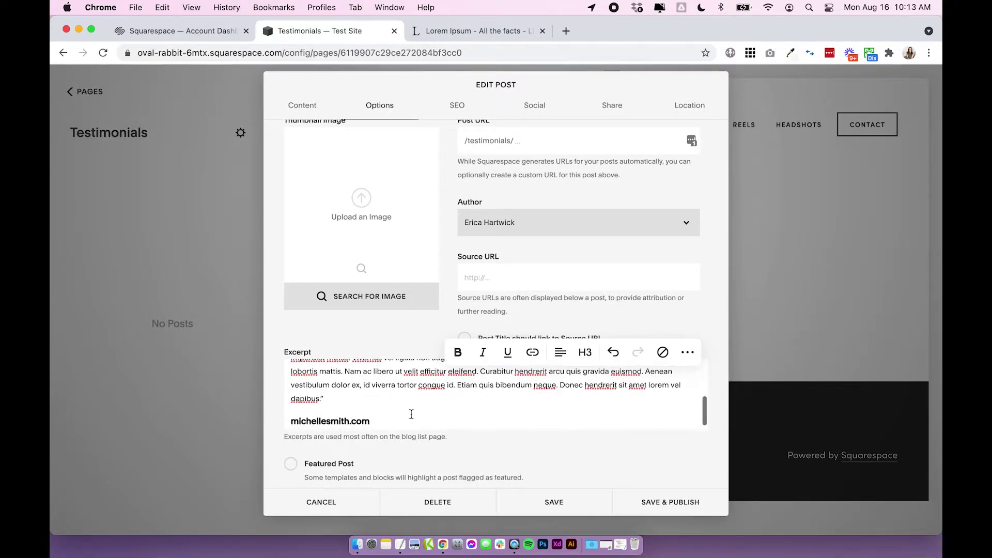
# - Check the business-name heading, leaving the caret at its end
pyautogui.scroll(-1, 401, 418)
pyautogui.scroll(5, 377, 407)
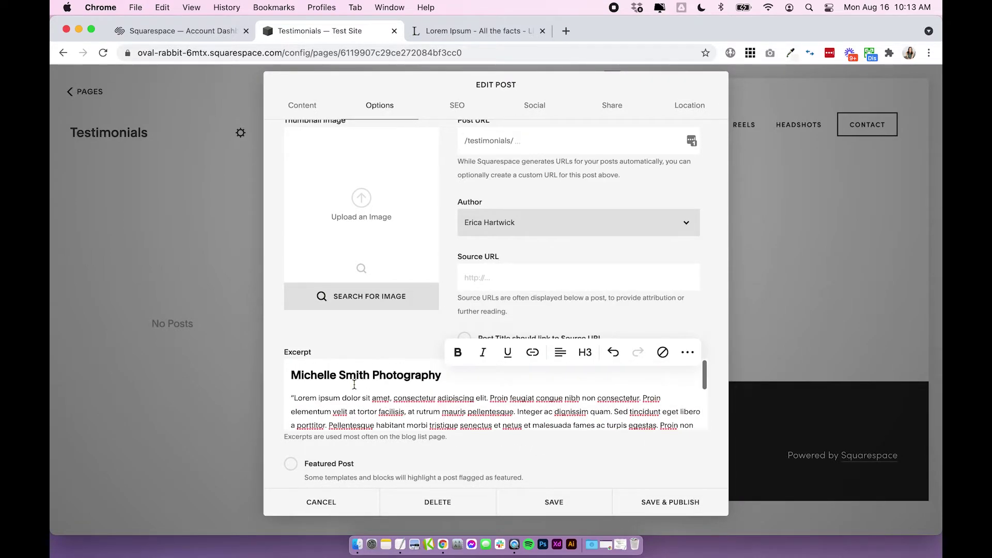
pyautogui.click(356, 375)
pyautogui.scroll(-5, 378, 394)
pyautogui.scroll(5, 376, 390)
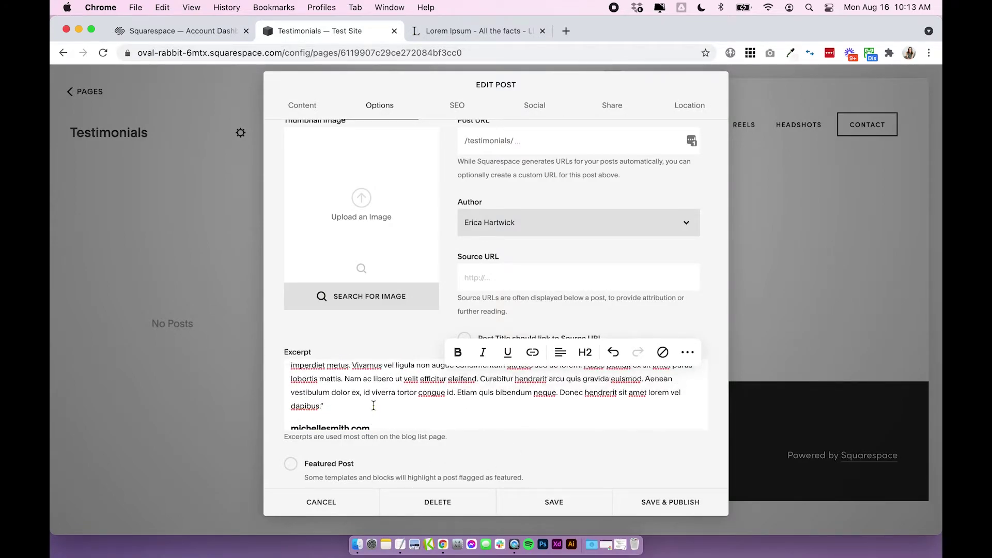
pyautogui.moveTo(304, 376); pyautogui.dragTo(454, 376)
pyautogui.click(455, 375)
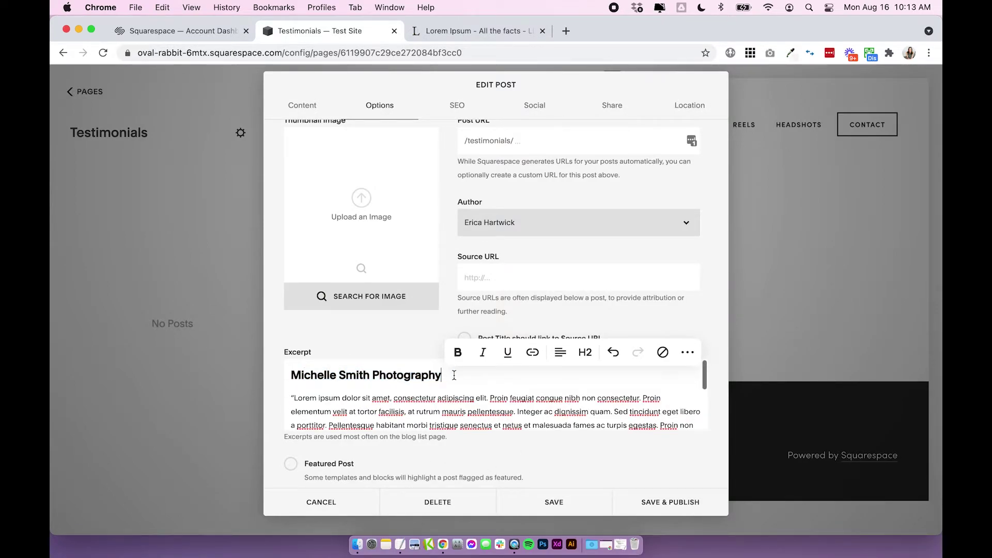
pyautogui.scroll(-5, 424, 376)
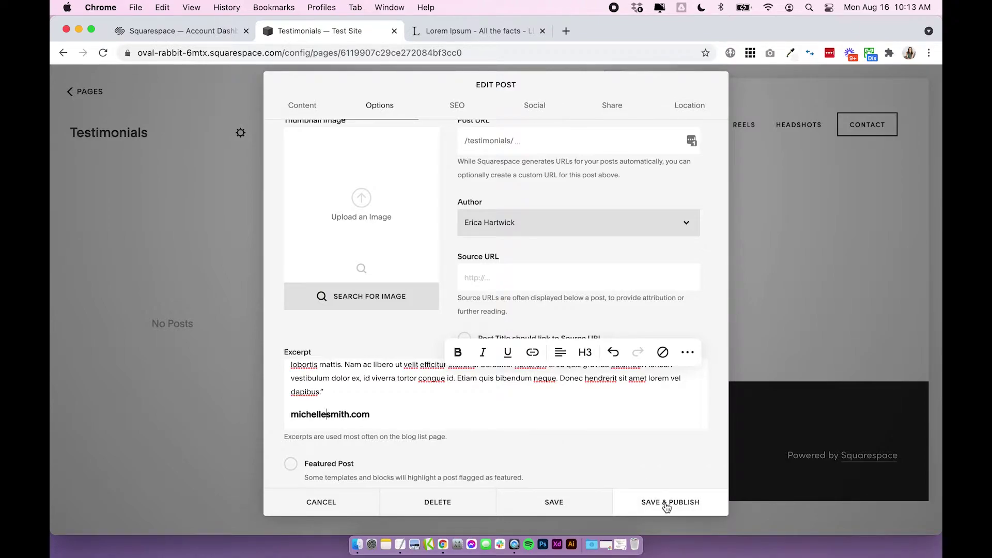
# - Save and publish the testimonial, then review its quote and website line in the preview
pyautogui.click(666, 504)
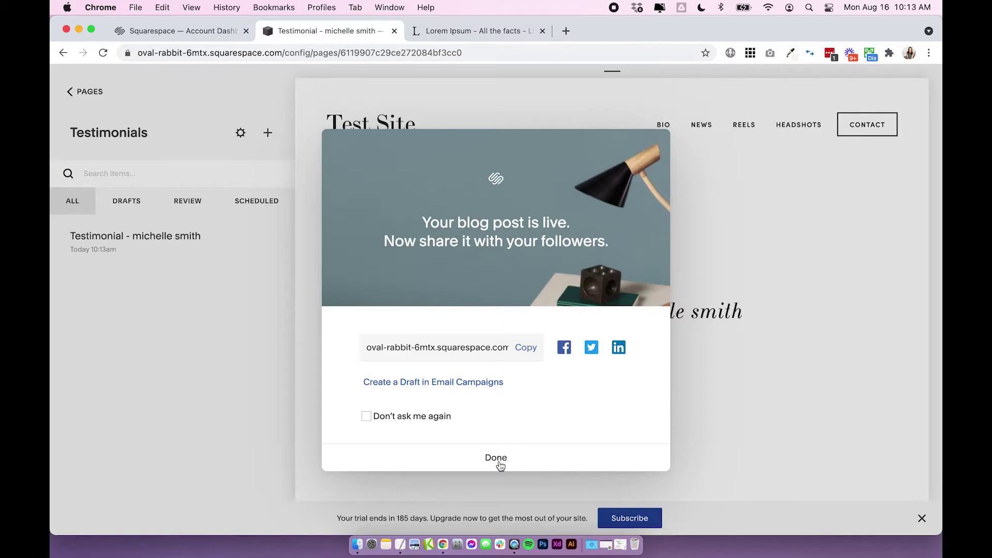
pyautogui.click(498, 457)
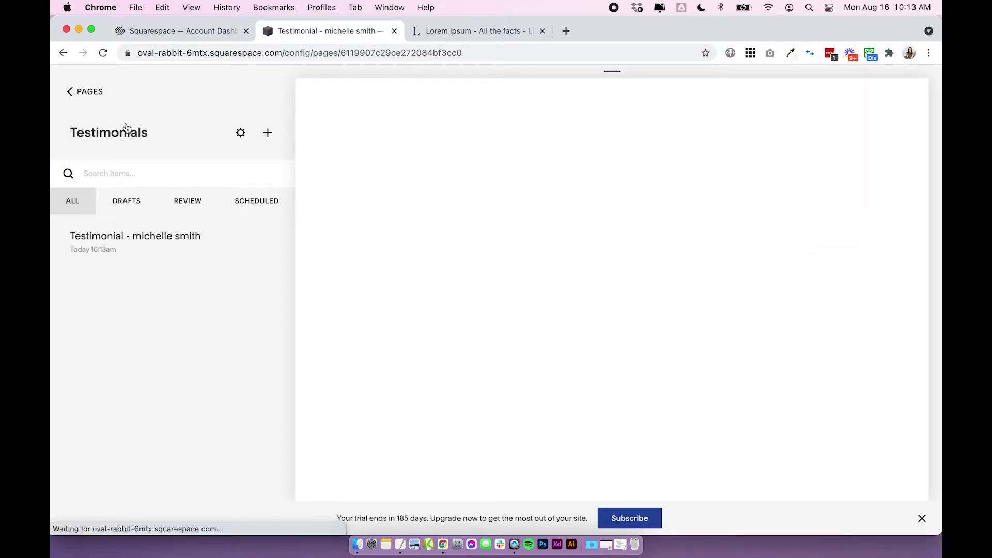
pyautogui.scroll(-3, 588, 177)
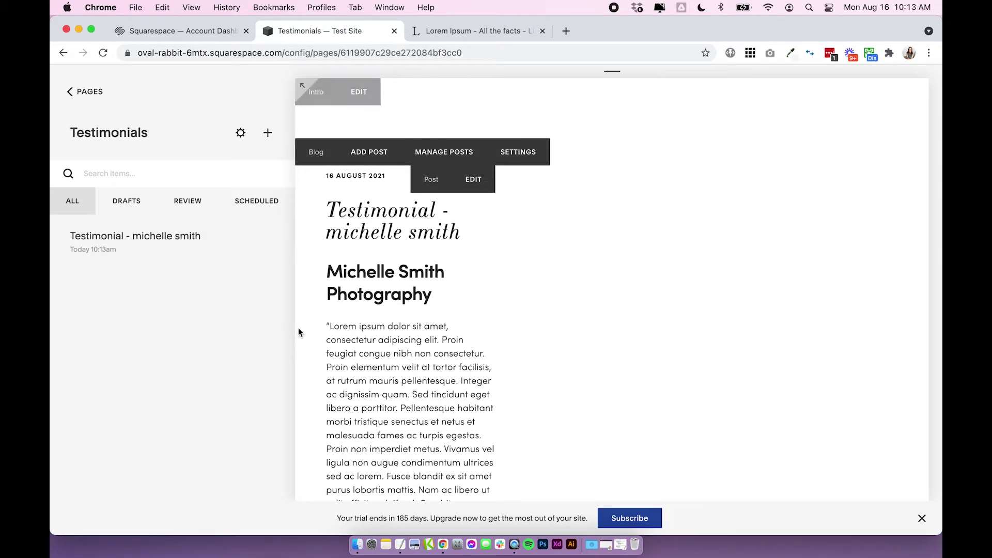
pyautogui.scroll(-5, 299, 334)
pyautogui.scroll(3, 523, 392)
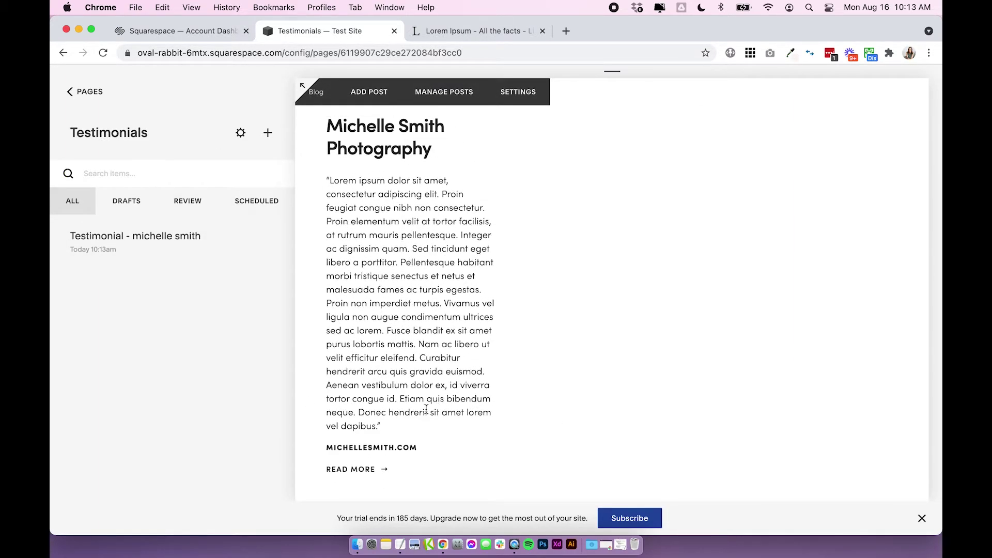
pyautogui.moveTo(392, 431); pyautogui.dragTo(323, 129)
pyautogui.click(318, 150)
pyautogui.moveTo(439, 449); pyautogui.dragTo(315, 451)
pyautogui.click(331, 448)
# - Open the testimonial's own post page to check its title and date
pyautogui.click(395, 228)
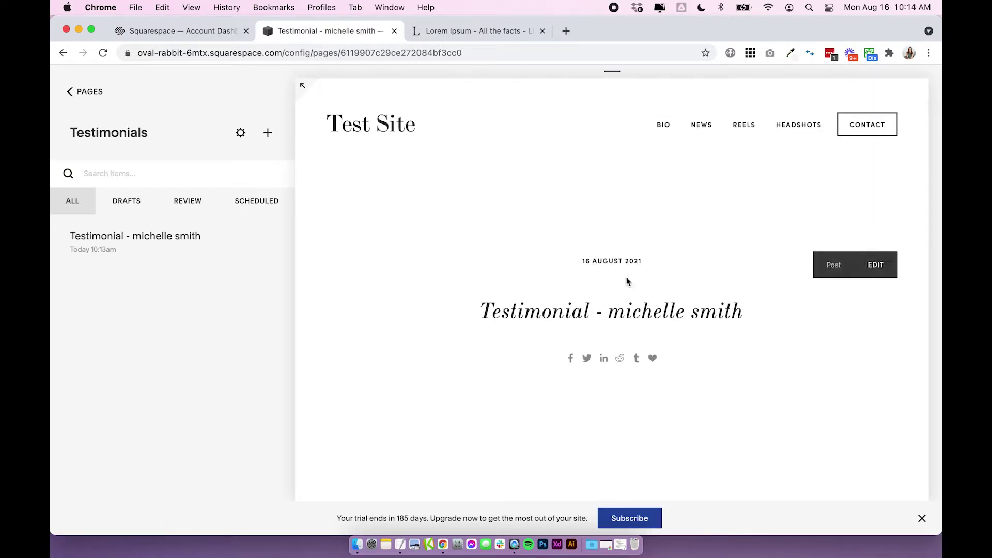
pyautogui.moveTo(472, 317); pyautogui.dragTo(771, 315)
pyautogui.click(771, 315)
pyautogui.scroll(-2, 771, 315)
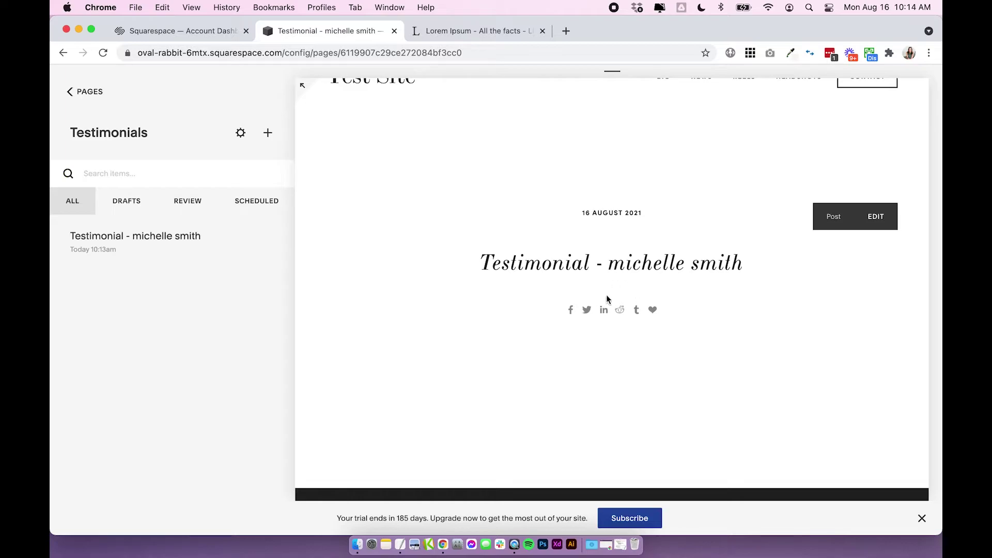
pyautogui.scroll(2, 827, 380)
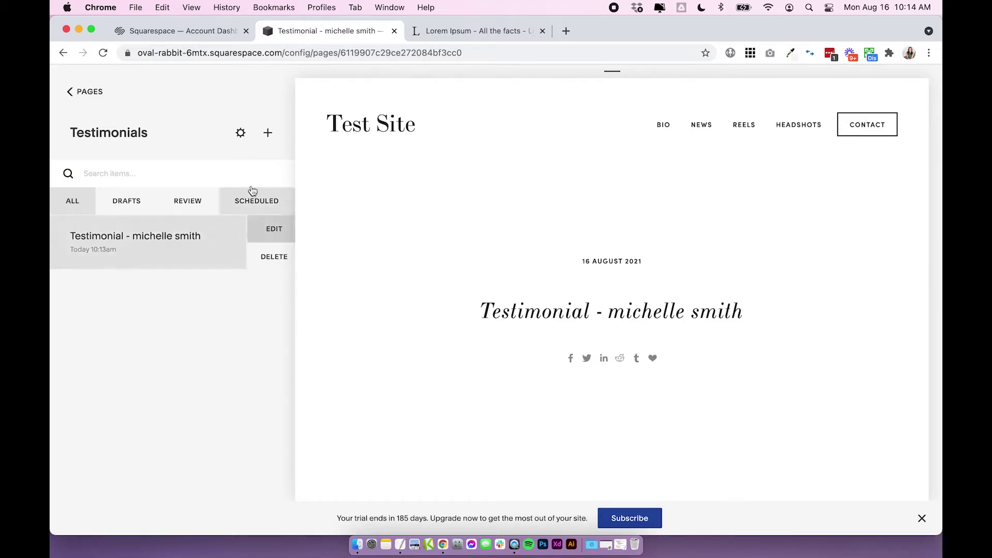
# - Start a second post titled 'Testimonial - ' plus another client's name and paste the quote into its excerpt
pyautogui.click(269, 134)
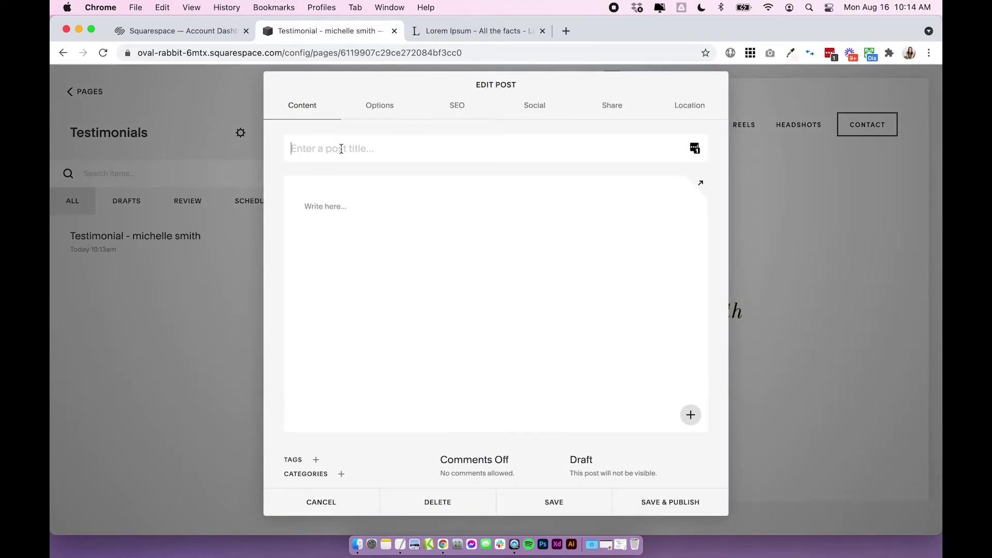
pyautogui.write('Testimonial - katie baker')
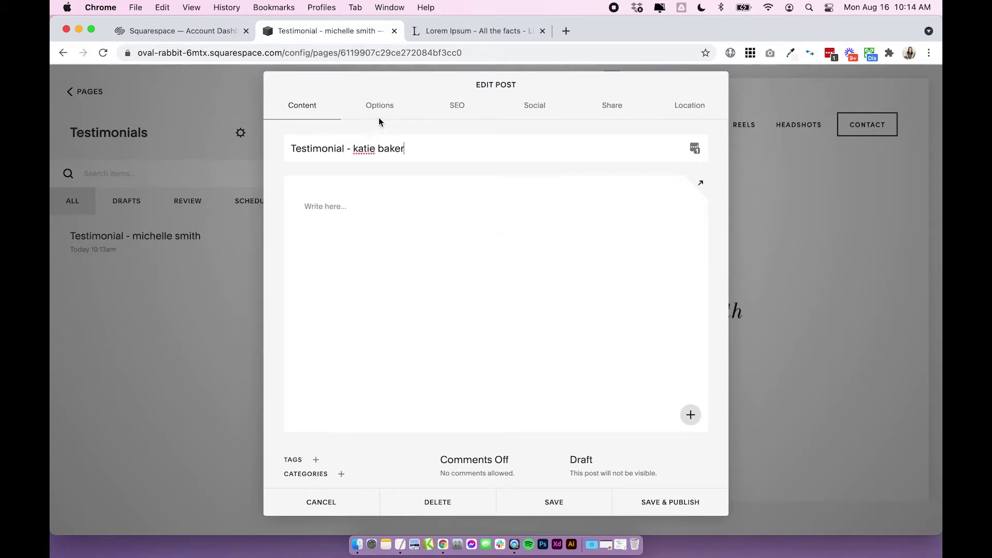
pyautogui.click(380, 105)
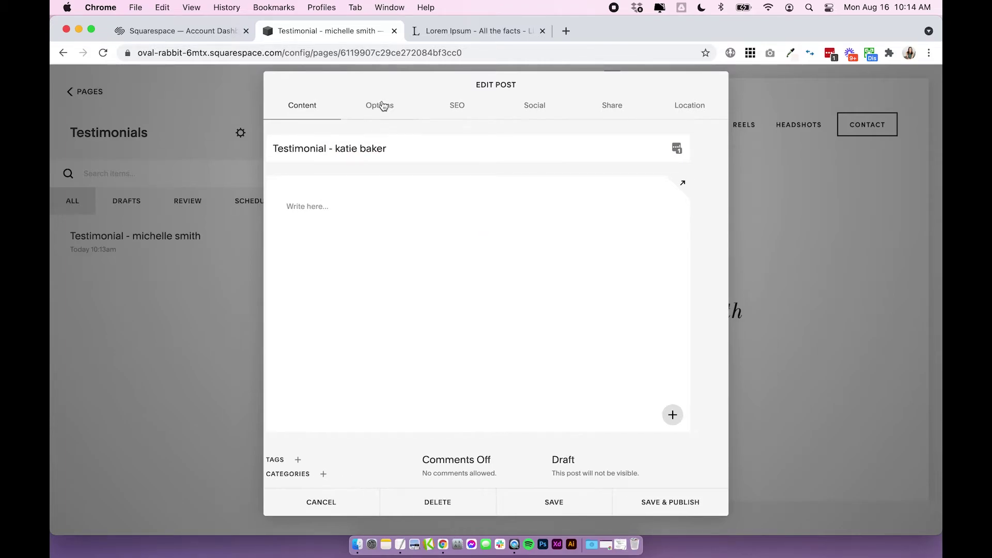
pyautogui.scroll(-2, 391, 292)
pyautogui.click(343, 383)
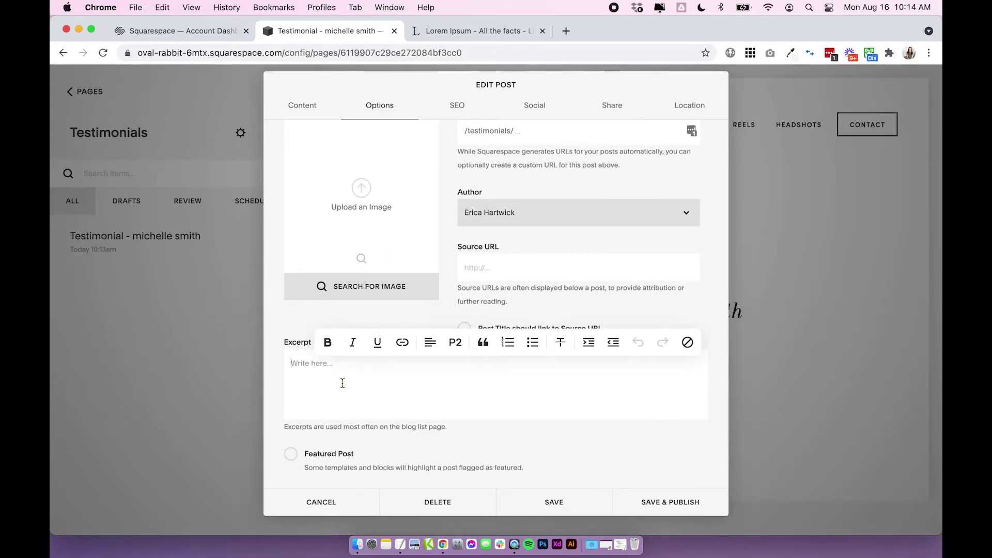
pyautogui.press('super+v')
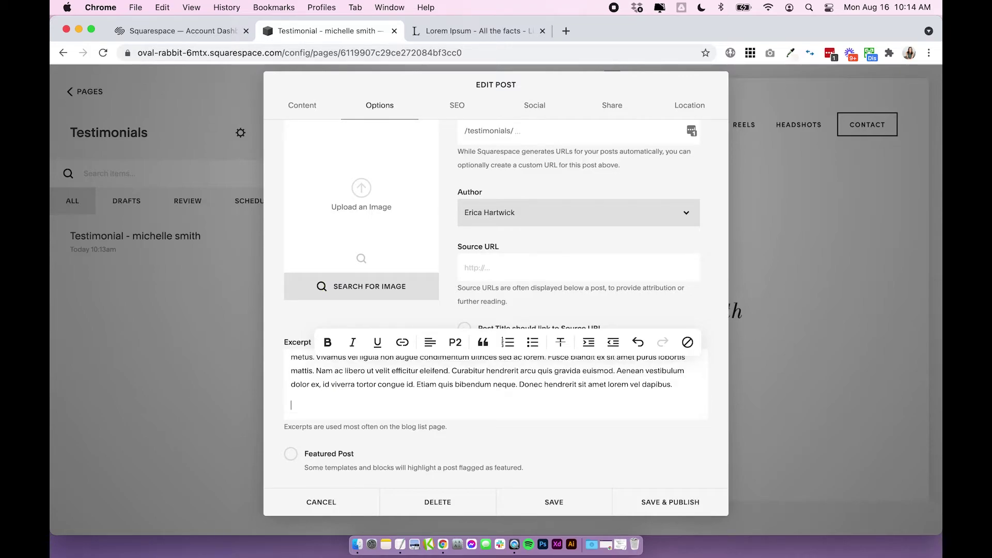
# - Style the website line Medium Heading and the business name Large Heading, then publish
pyautogui.scroll(-2, 496, 385)
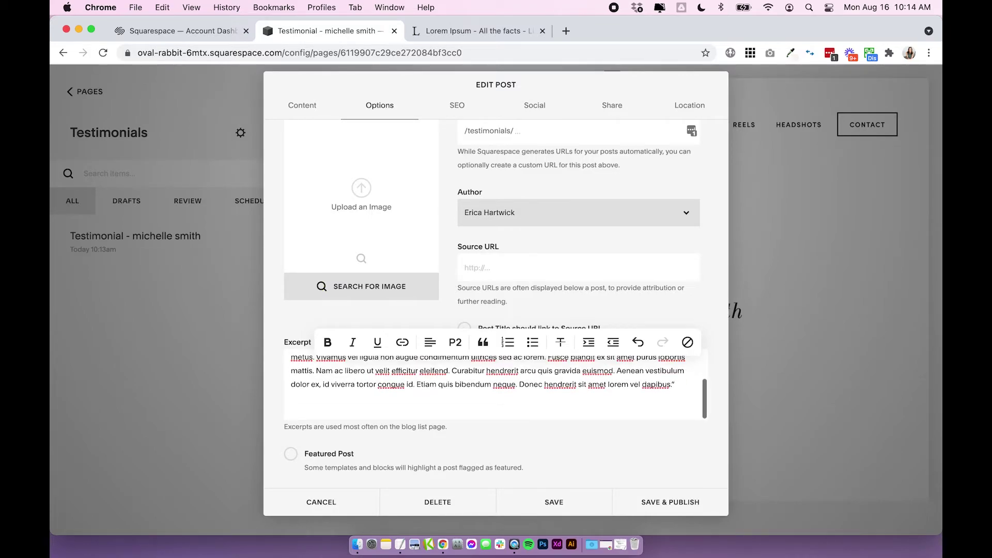
pyautogui.write('katiebaker.com')
pyautogui.click(456, 343)
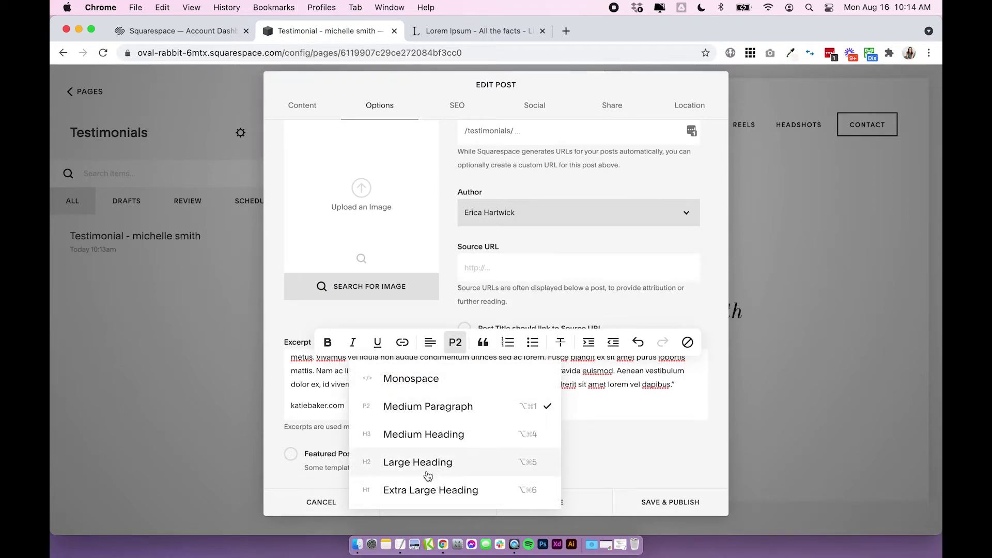
pyautogui.click(421, 436)
pyautogui.scroll(3, 334, 389)
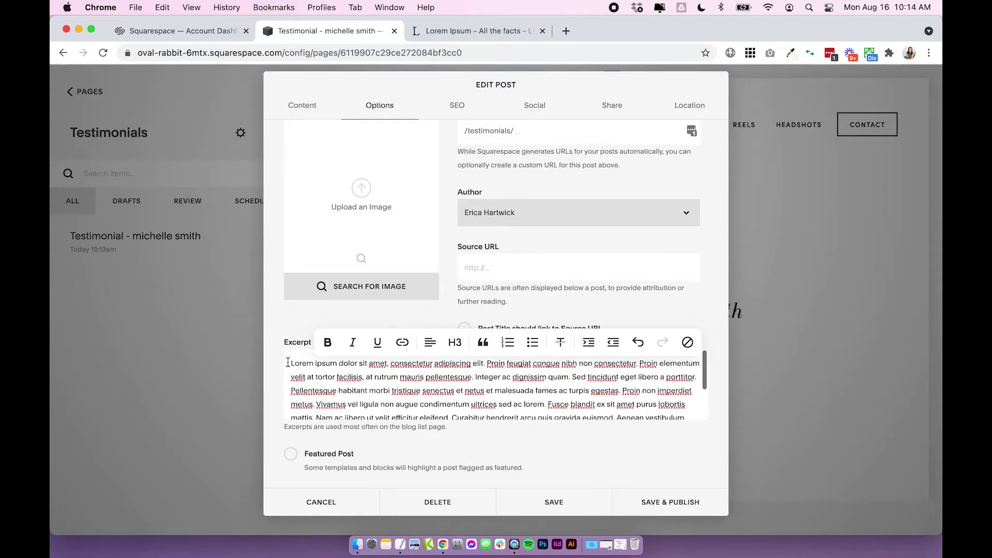
pyautogui.scroll(1, 288, 362)
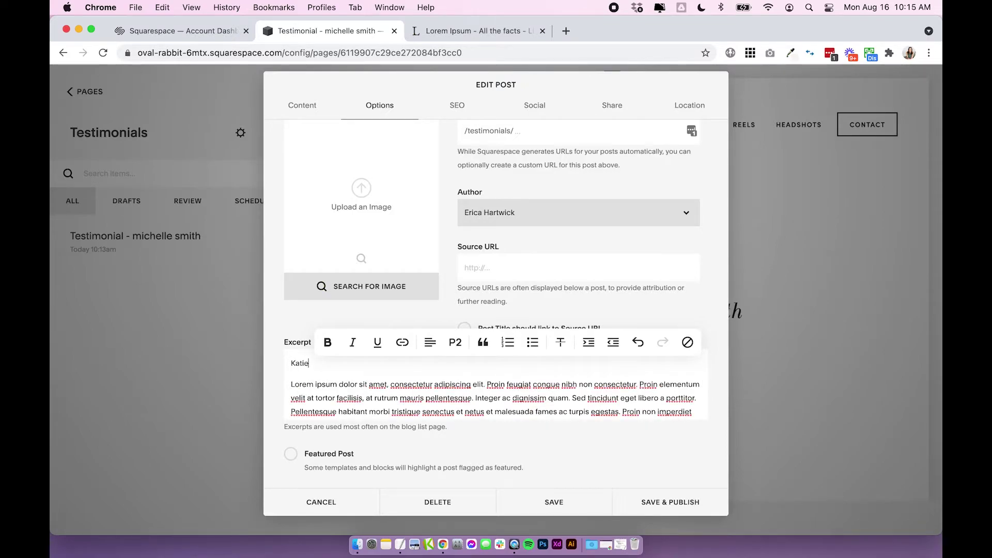
pyautogui.write('ker Cons')
pyautogui.click(452, 342)
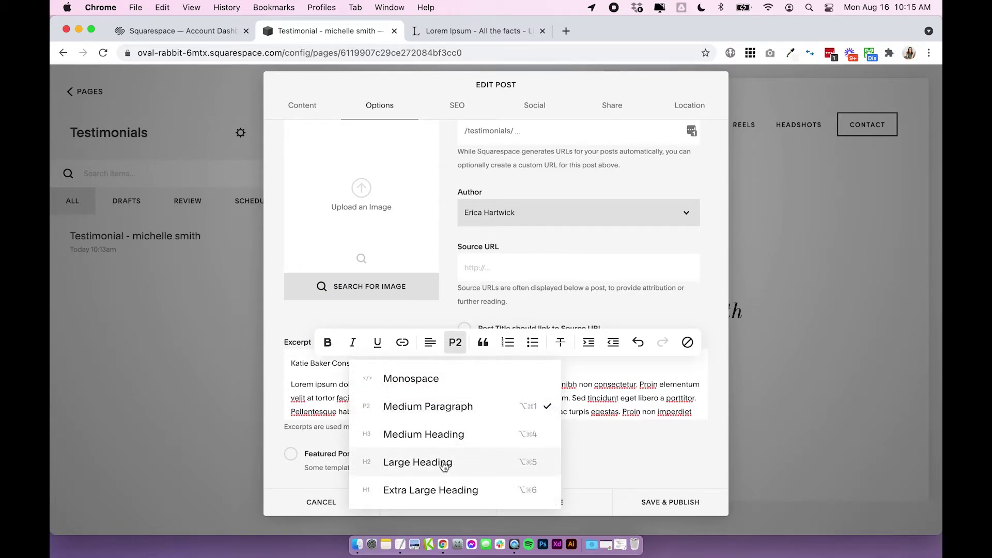
pyautogui.click(406, 437)
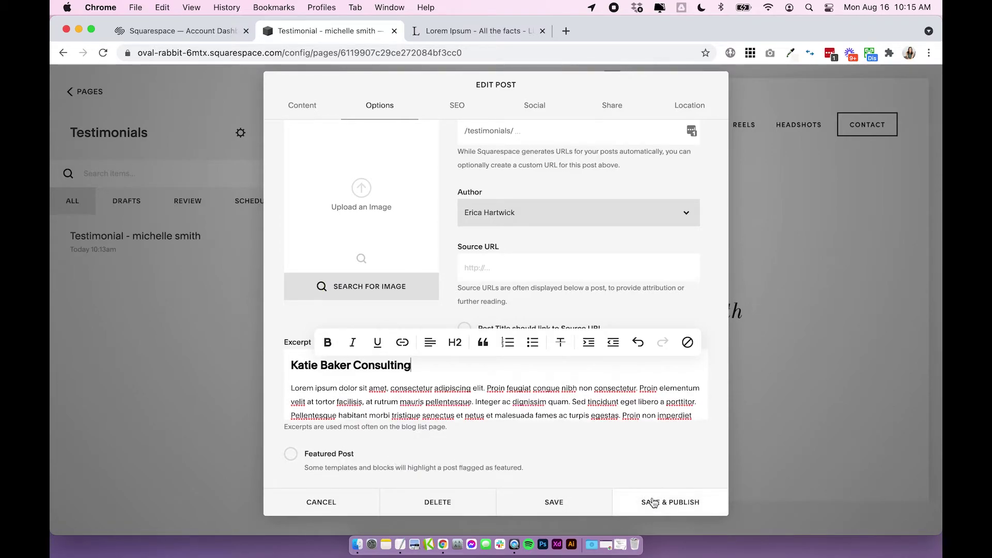
pyautogui.click(669, 510)
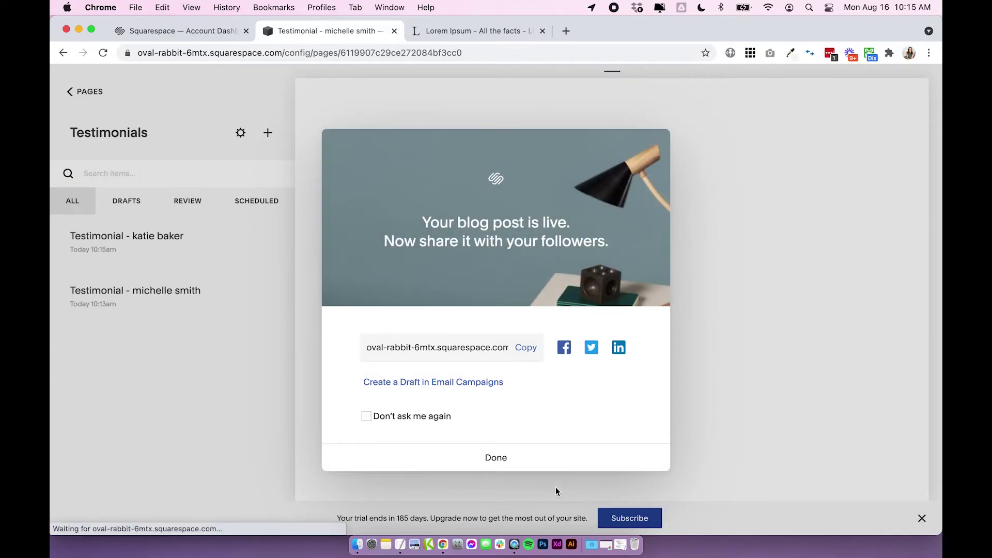
# - Dismiss the publish message and preview the Home index's empty New Page section
pyautogui.click(498, 458)
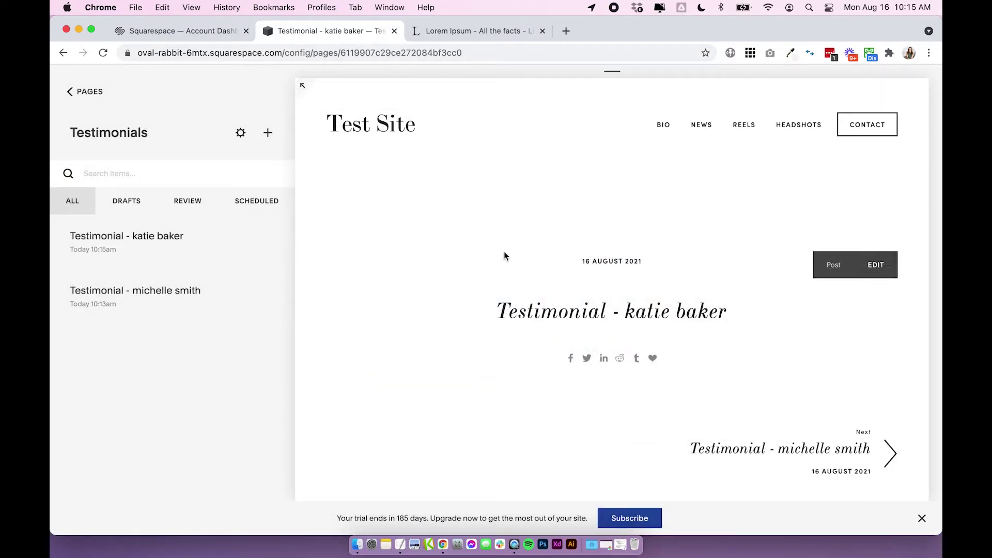
pyautogui.click(80, 92)
pyautogui.scroll(-7, 129, 291)
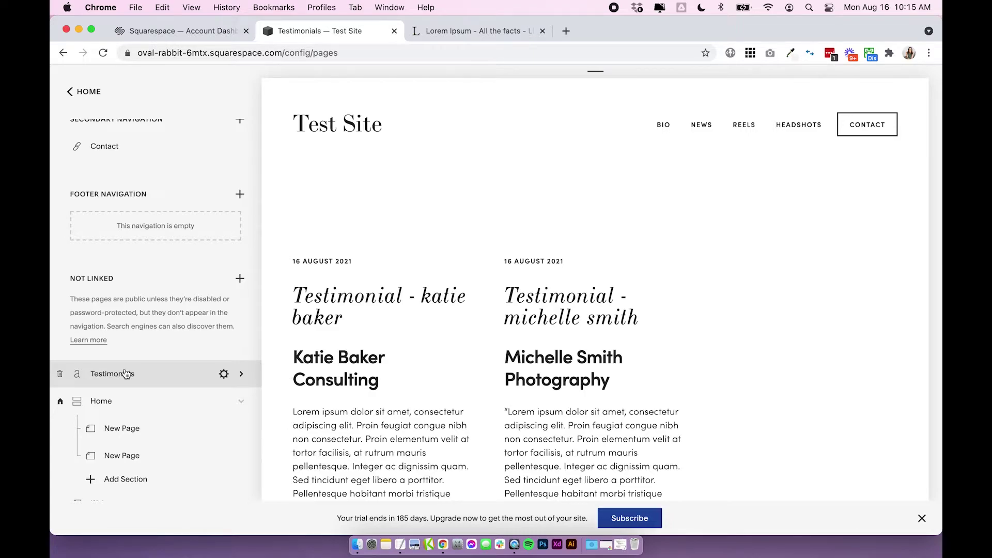
pyautogui.scroll(-2, 126, 374)
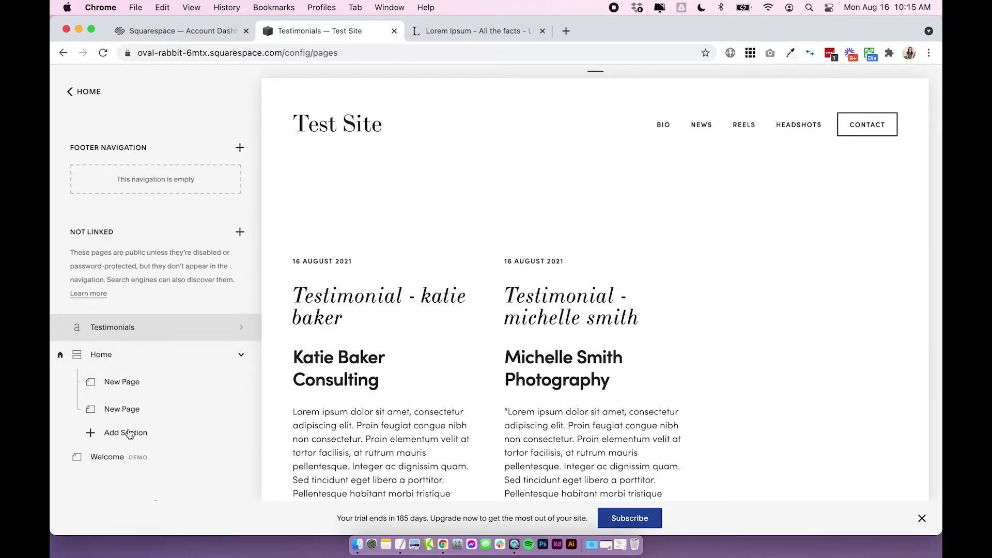
pyautogui.click(134, 360)
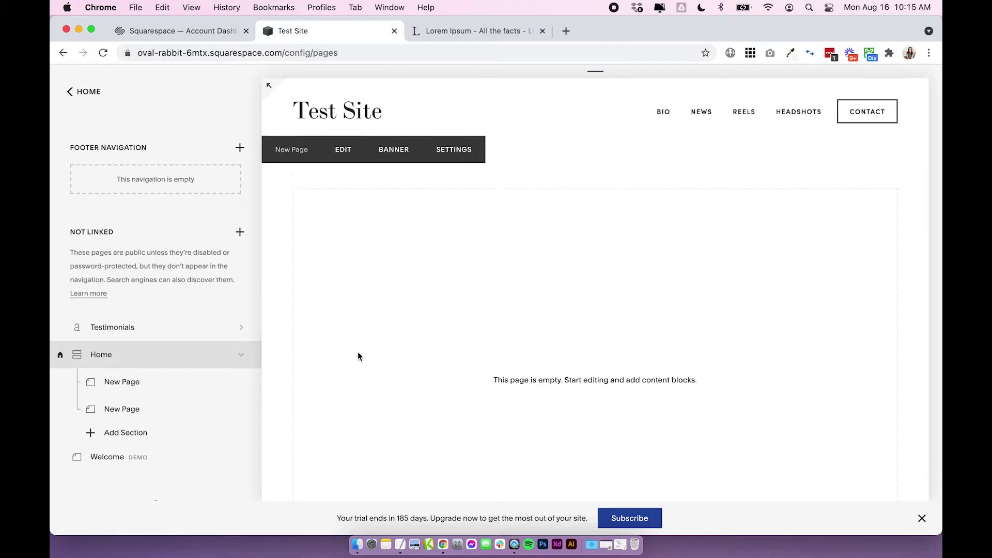
# - Insert a Summary block (searched with 'summ') into New Page, sourcing posts from Testimonials
pyautogui.click(348, 133)
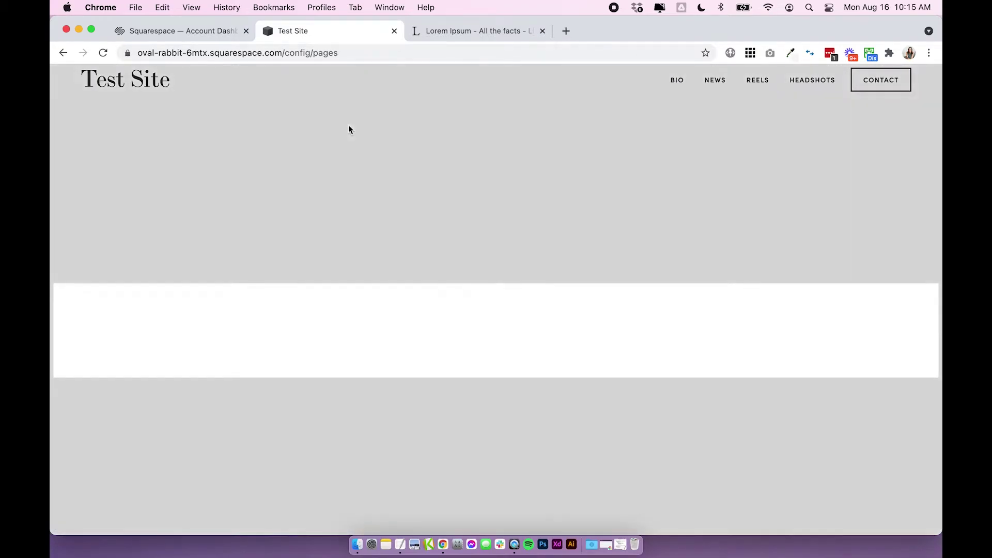
pyautogui.moveTo(497, 312)
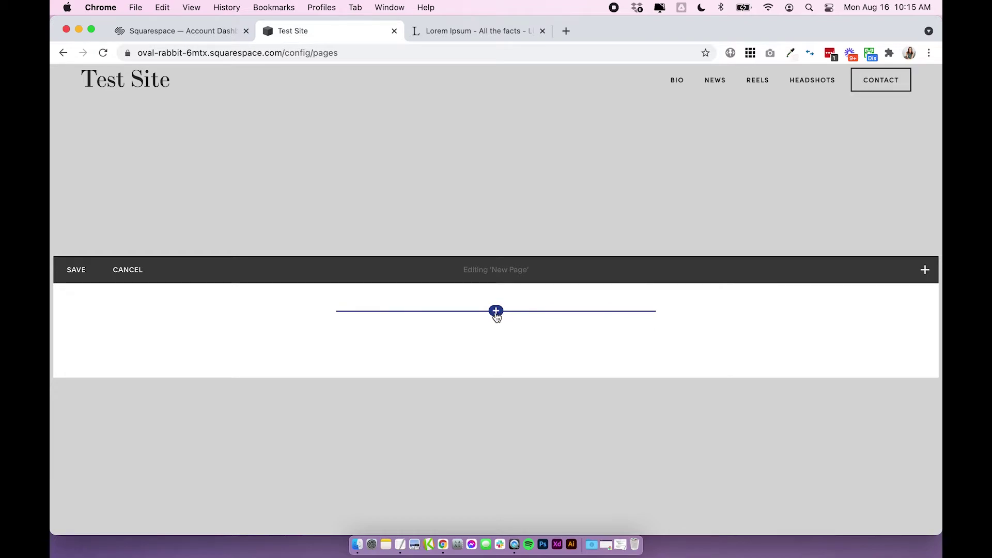
pyautogui.click(496, 311)
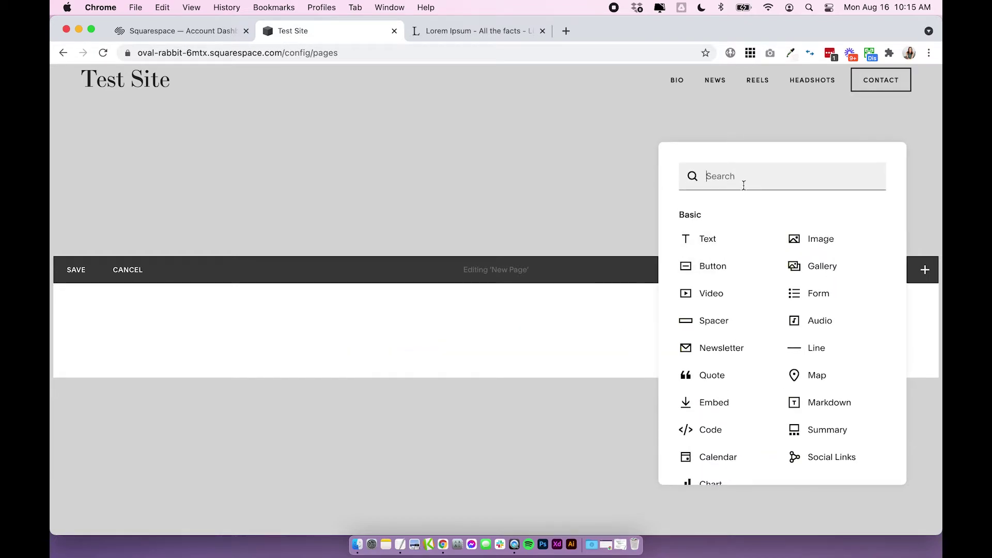
pyautogui.write('summ')
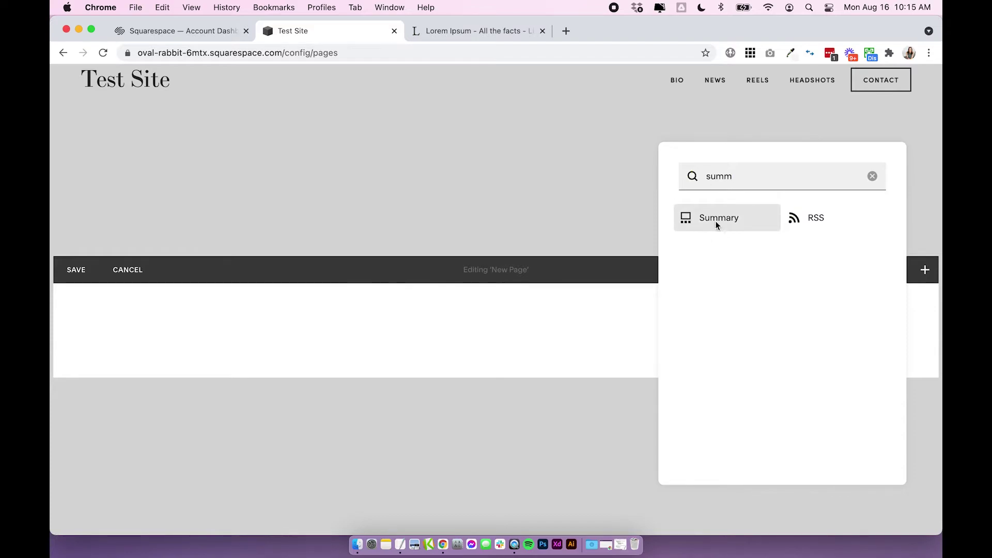
pyautogui.click(715, 222)
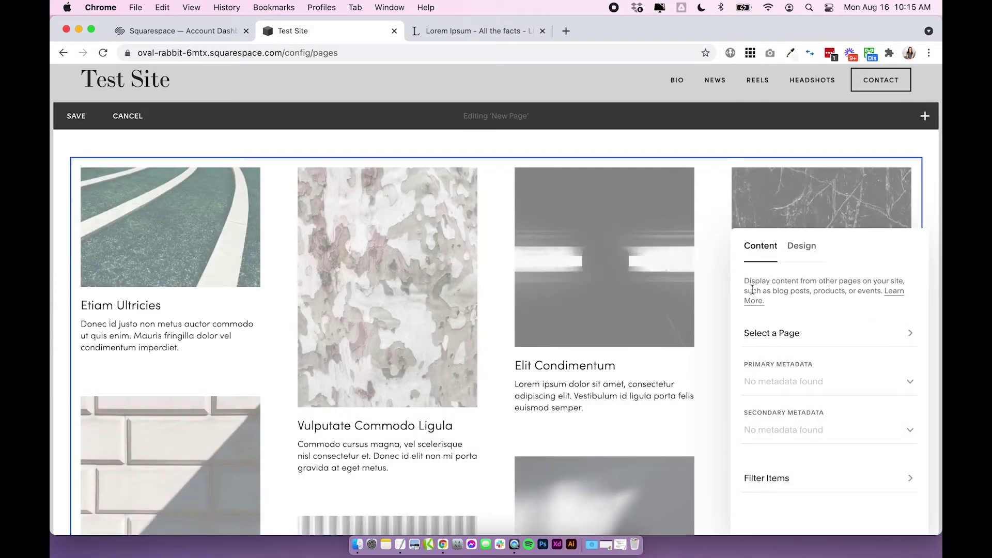
pyautogui.click(777, 335)
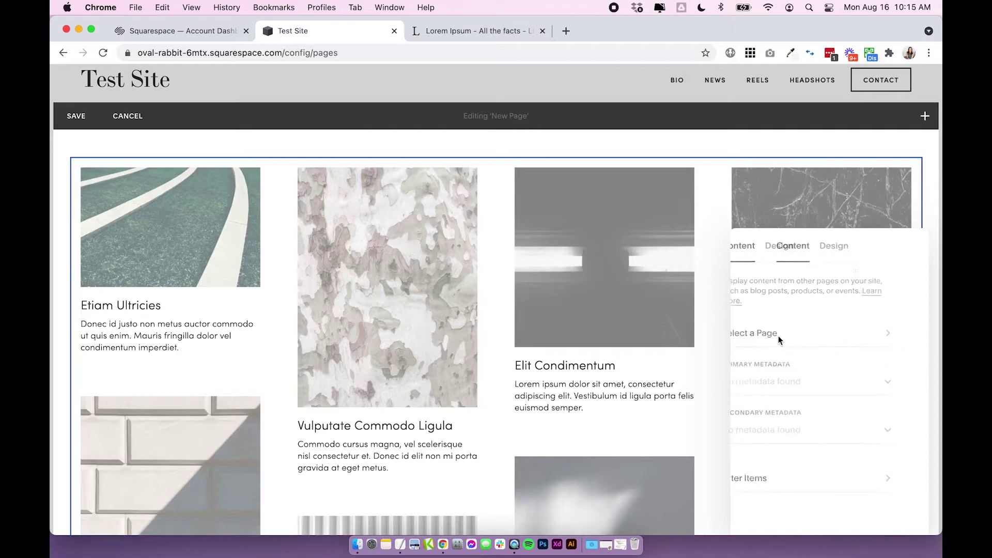
pyautogui.click(801, 398)
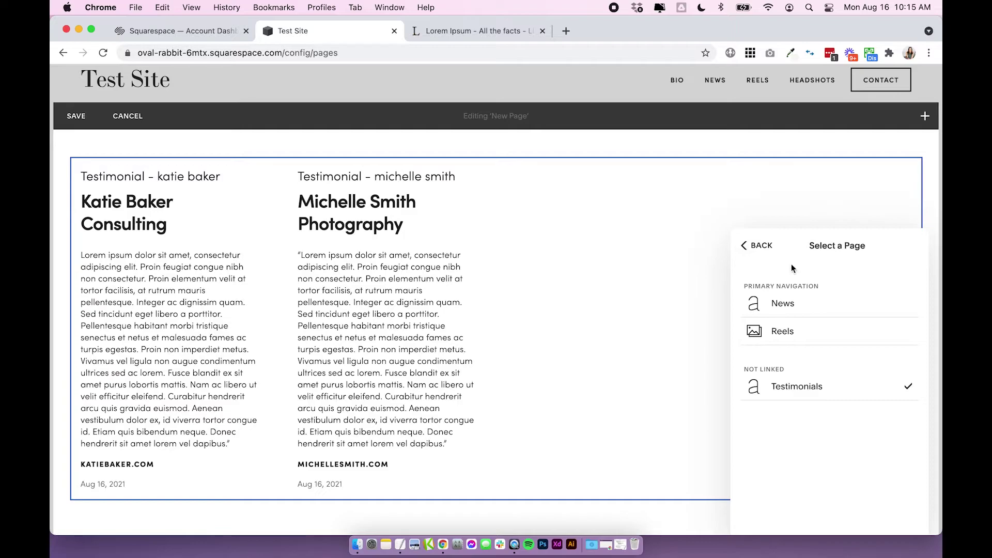
# - Set the Summary block's Primary and Secondary Metadata to None, then review Filter Items
pyautogui.click(756, 245)
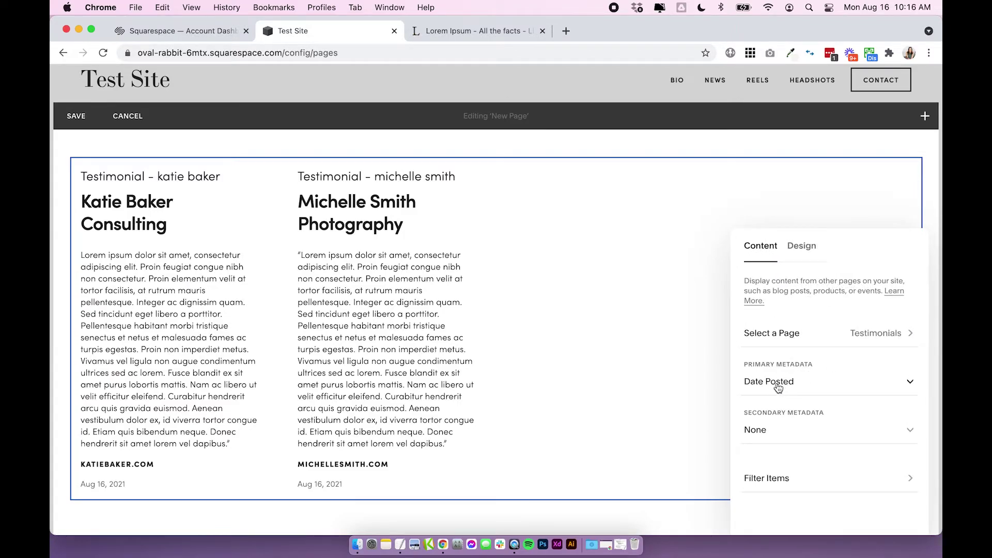
pyautogui.click(779, 388)
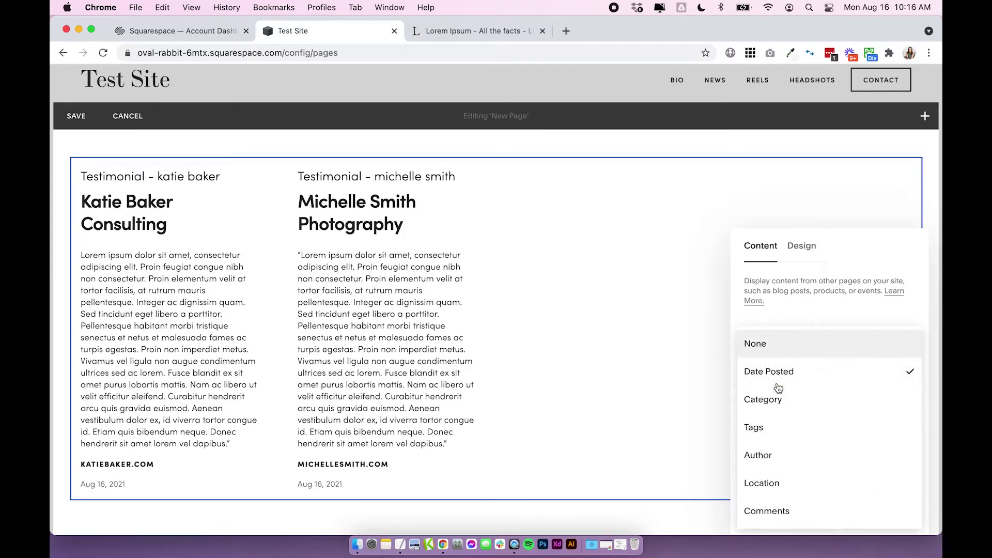
pyautogui.click(771, 346)
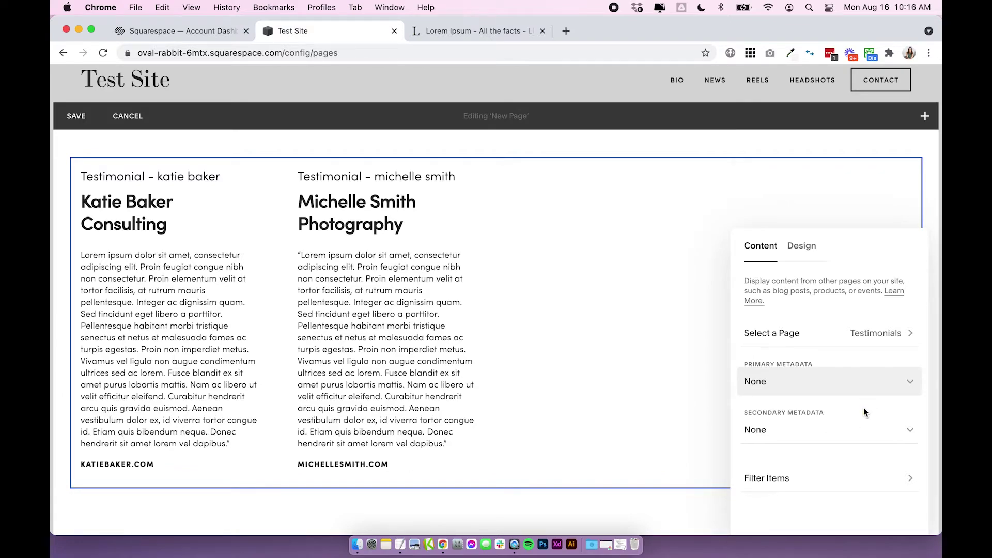
pyautogui.click(771, 439)
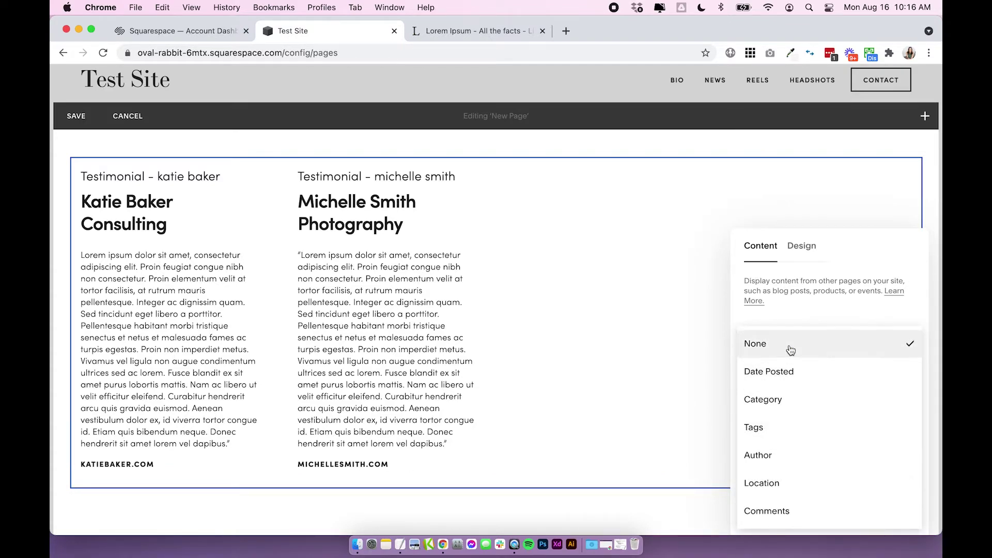
pyautogui.click(850, 346)
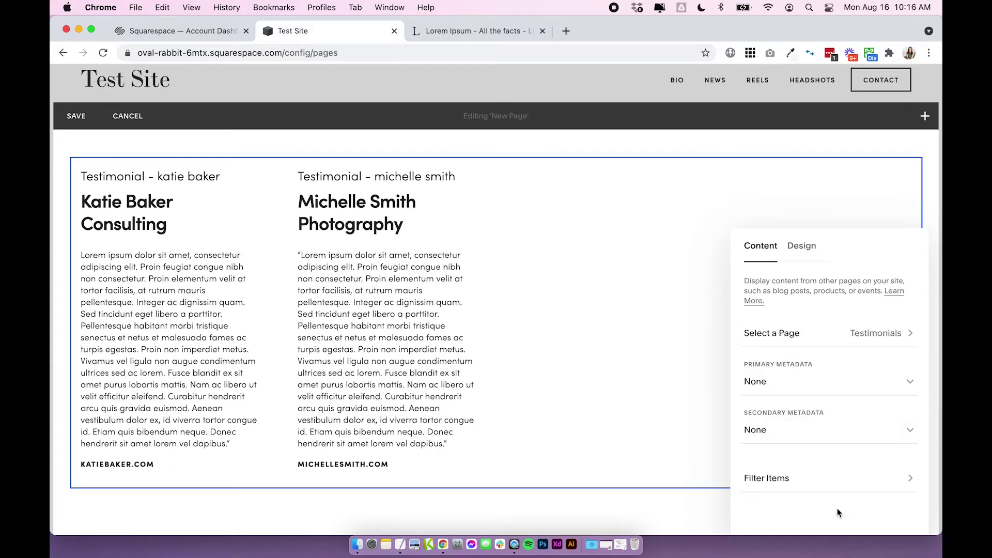
pyautogui.click(771, 486)
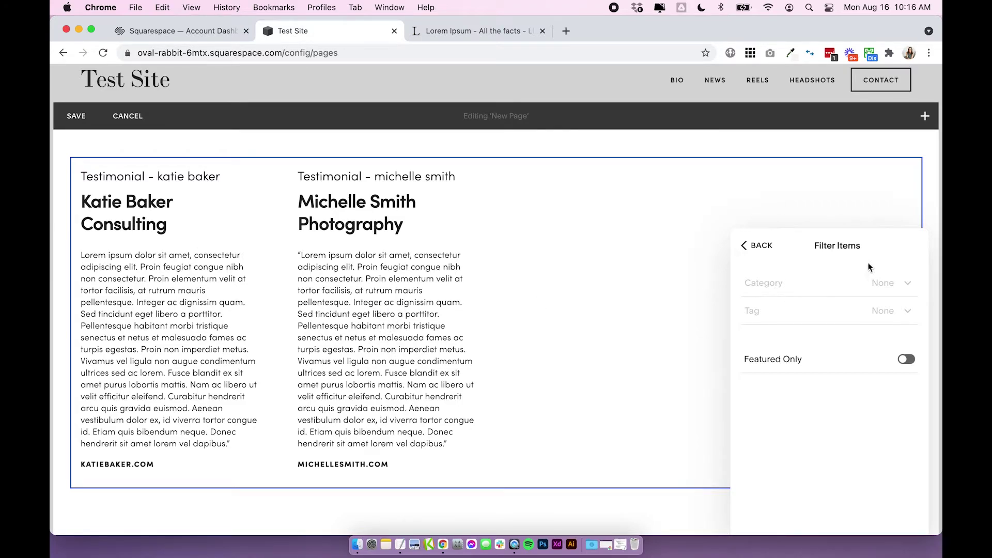
# - Switch the Summary block to Carousel layout with more items and 1 item per row
pyautogui.click(773, 251)
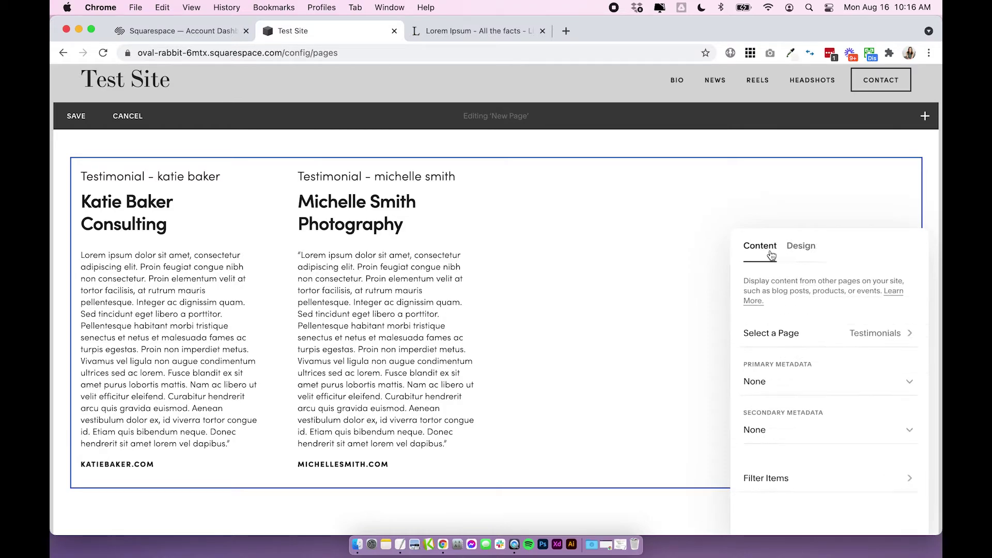
pyautogui.click(806, 254)
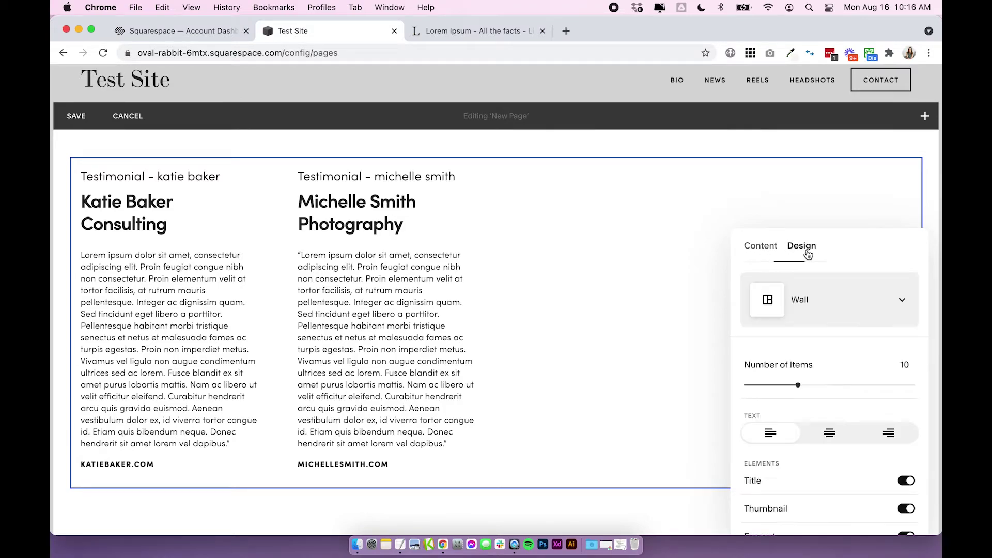
pyautogui.click(811, 306)
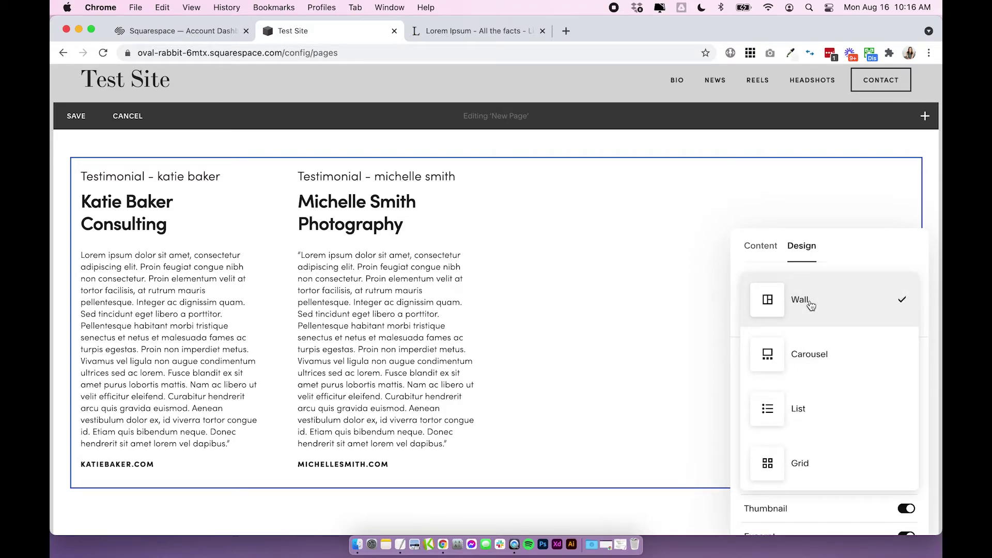
pyautogui.click(808, 362)
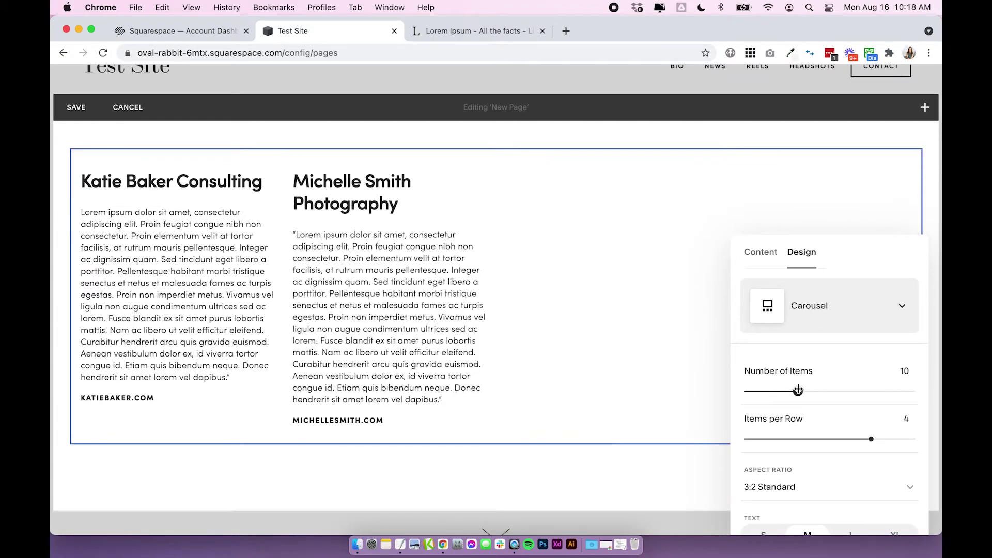
pyautogui.moveTo(799, 392); pyautogui.dragTo(940, 389)
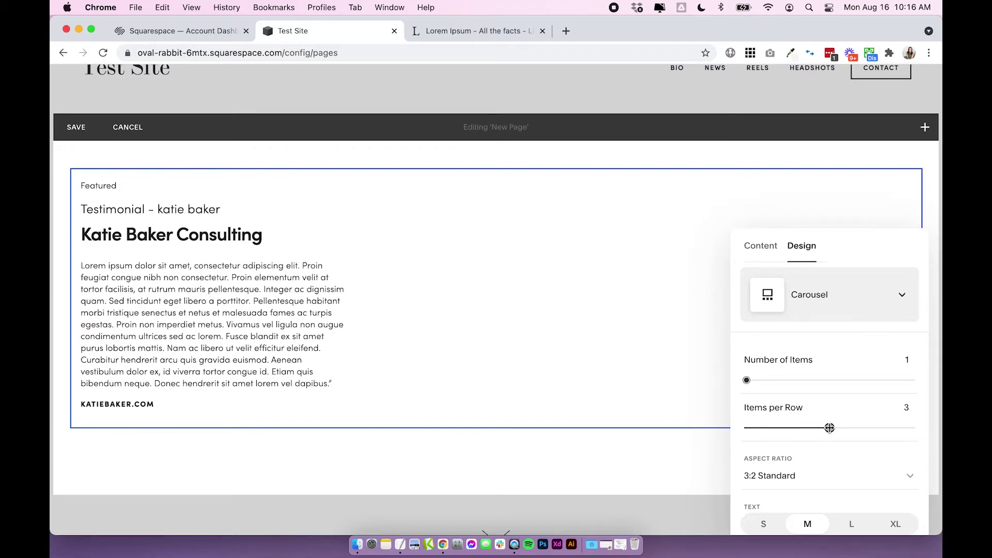
pyautogui.moveTo(830, 428); pyautogui.dragTo(713, 432)
# - Center-align the testimonial text and delete the 'Featured' header text
pyautogui.scroll(-5, 817, 448)
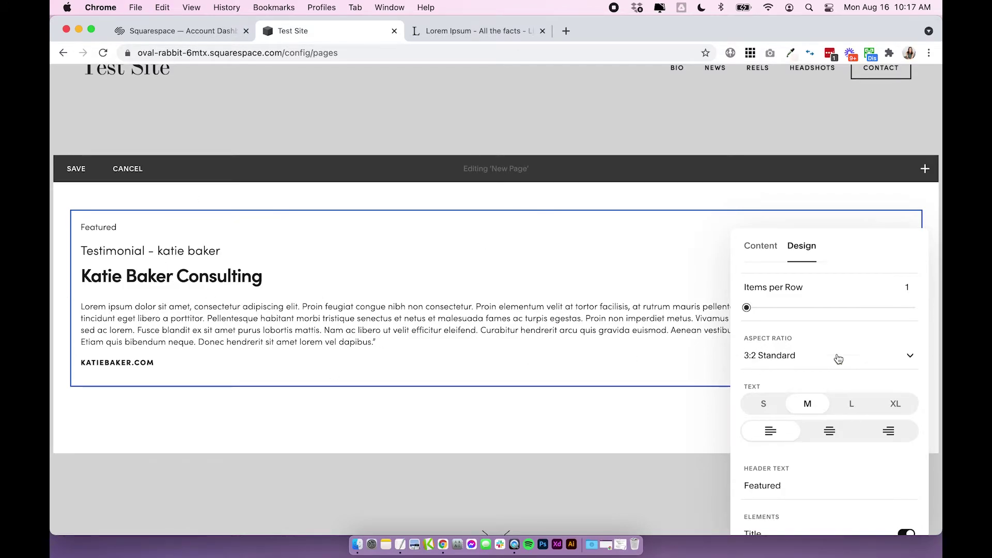
pyautogui.scroll(-3, 837, 358)
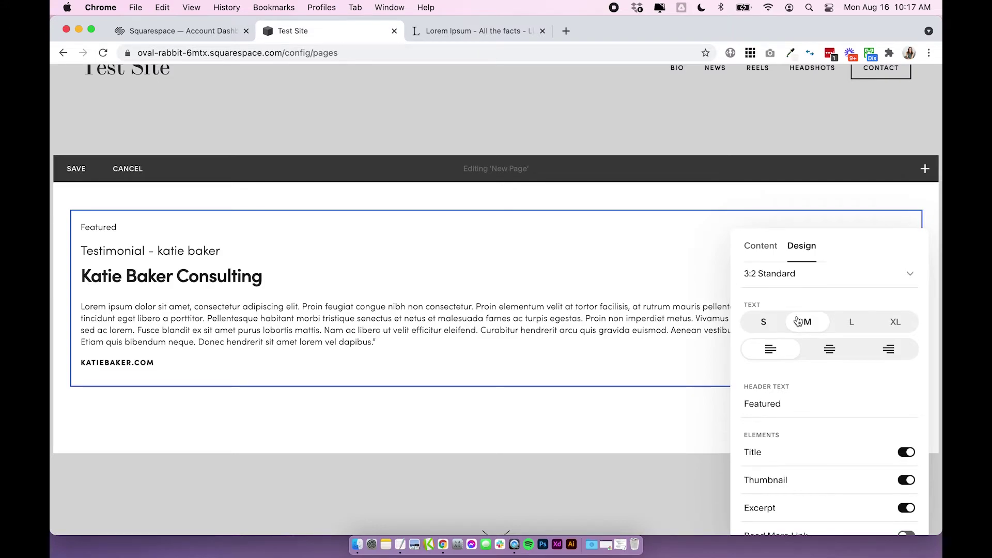
pyautogui.click(829, 356)
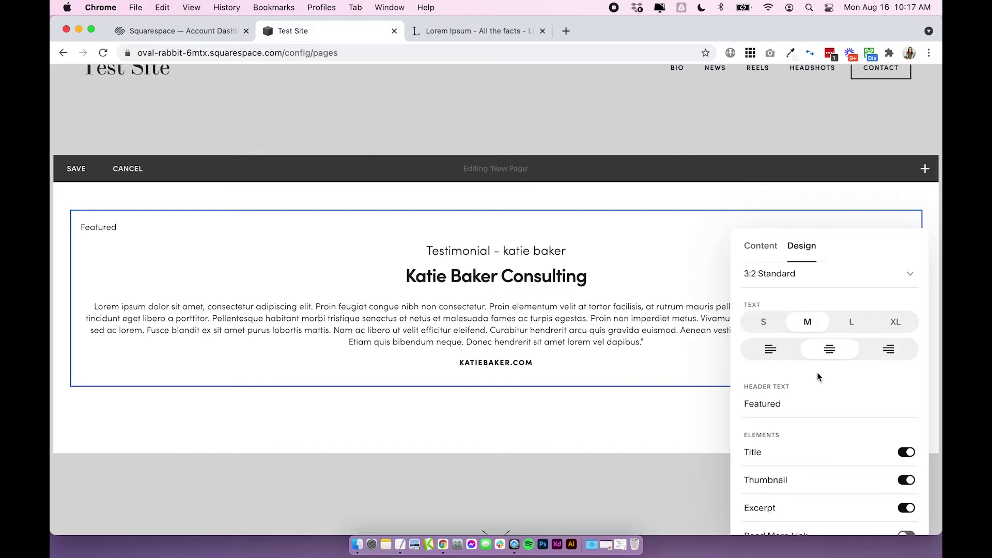
pyautogui.scroll(-1, 817, 375)
pyautogui.moveTo(746, 367); pyautogui.dragTo(795, 365)
pyautogui.click(795, 365)
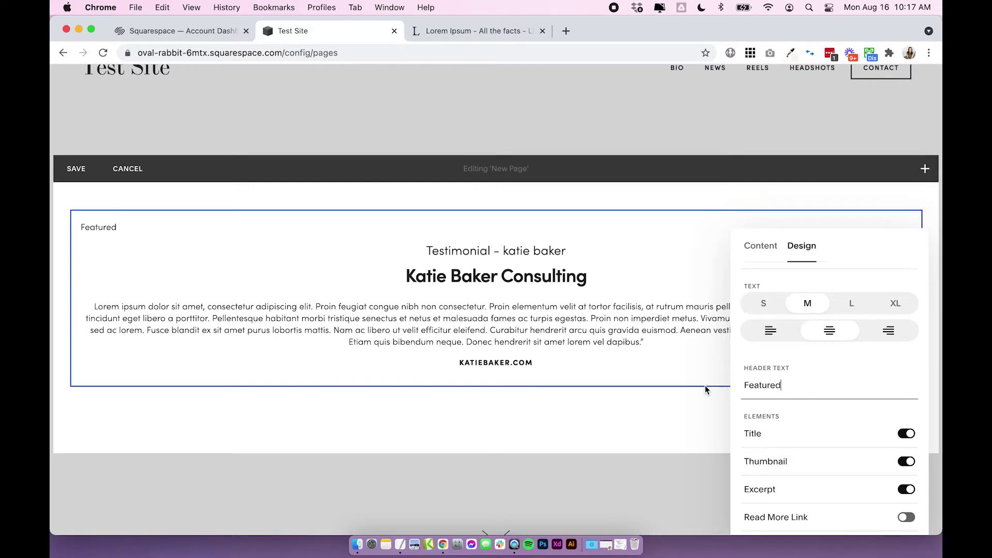
pyautogui.press('BackSpace')
pyautogui.press('BackSpace')
pyautogui.press('BackSpace')
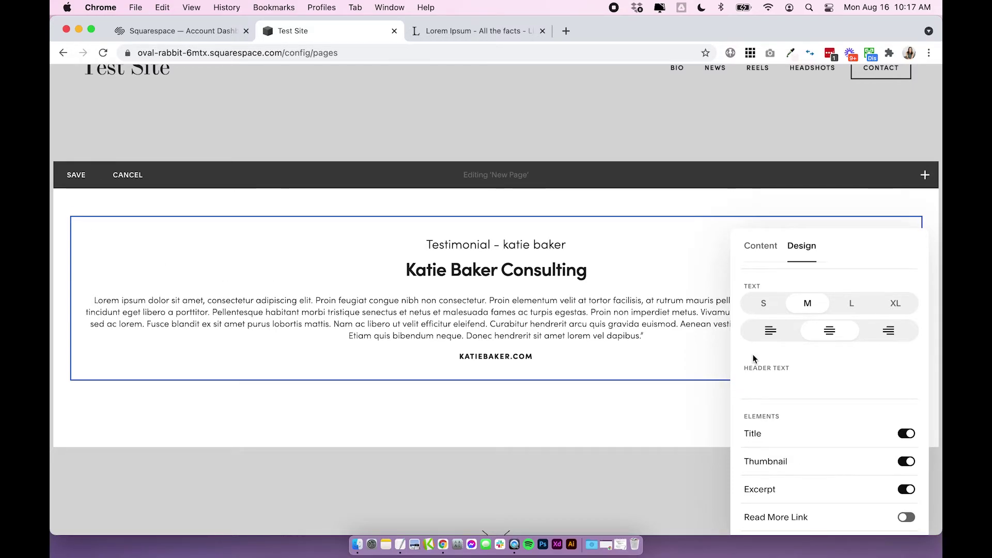
pyautogui.scroll(-3, 897, 432)
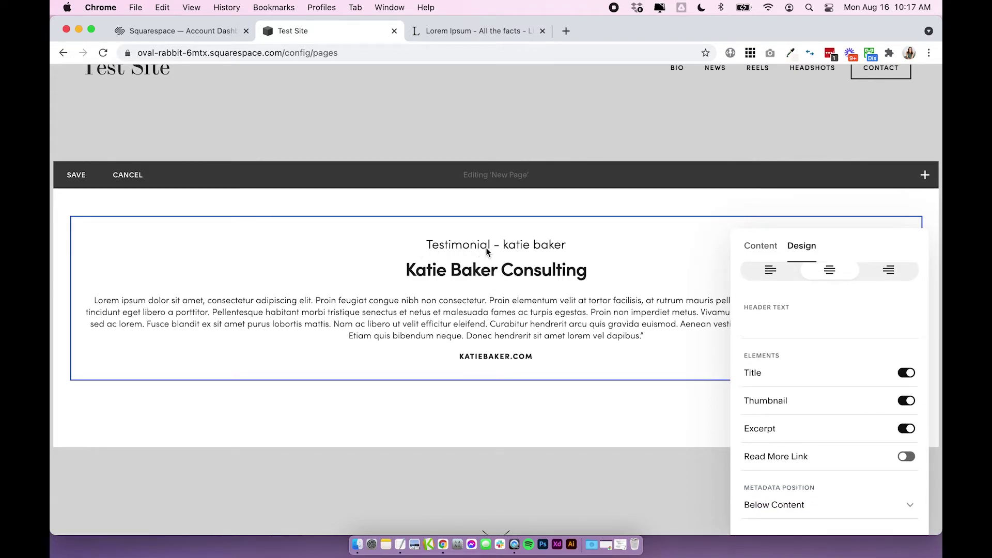
# - Turn off Title and Thumbnail elements, trying the Read More link before leaving it off
pyautogui.click(908, 373)
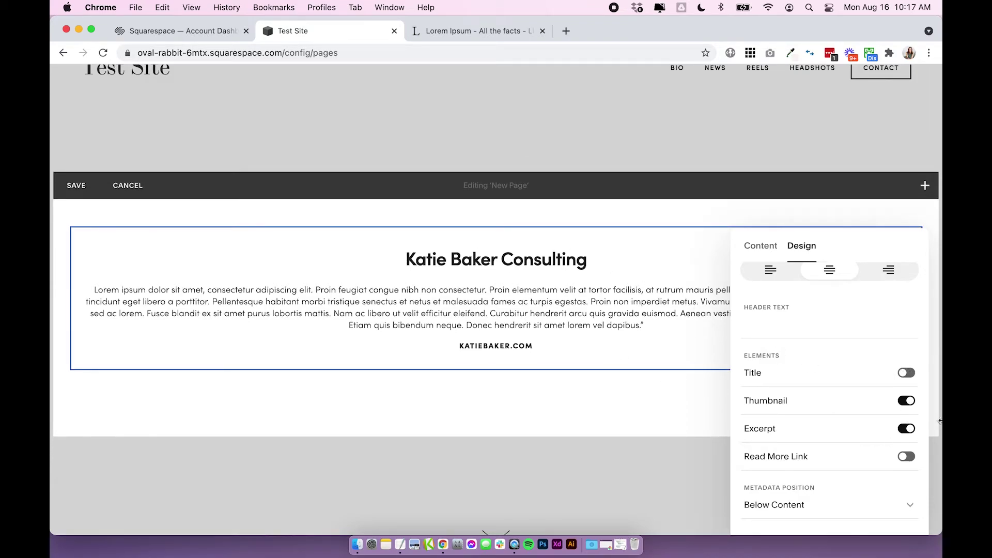
pyautogui.click(907, 402)
pyautogui.click(907, 458)
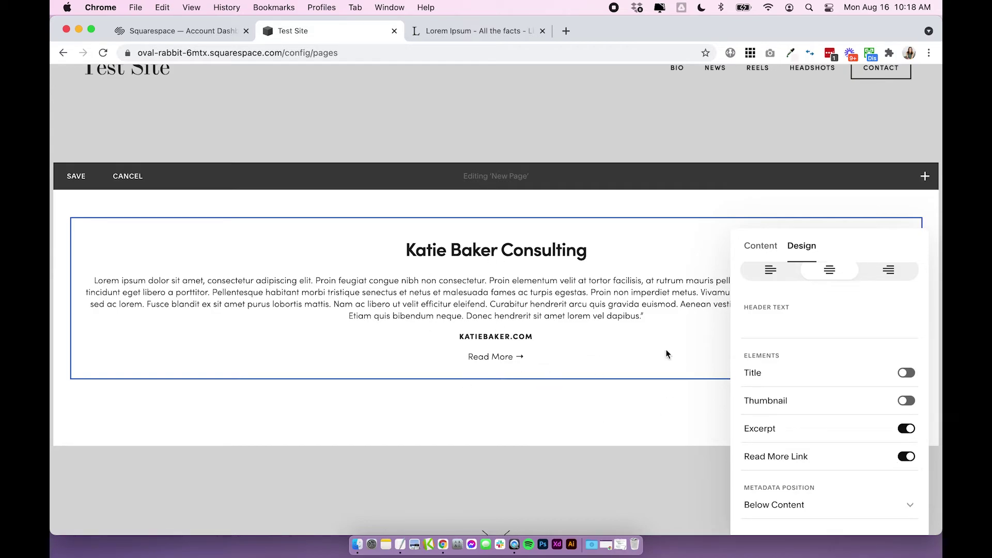
pyautogui.click(908, 458)
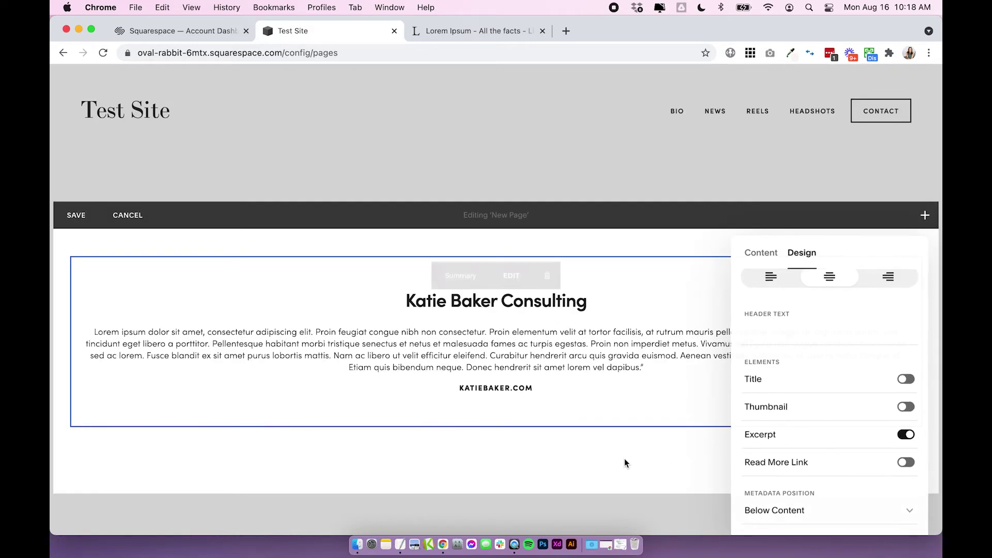
pyautogui.click(625, 458)
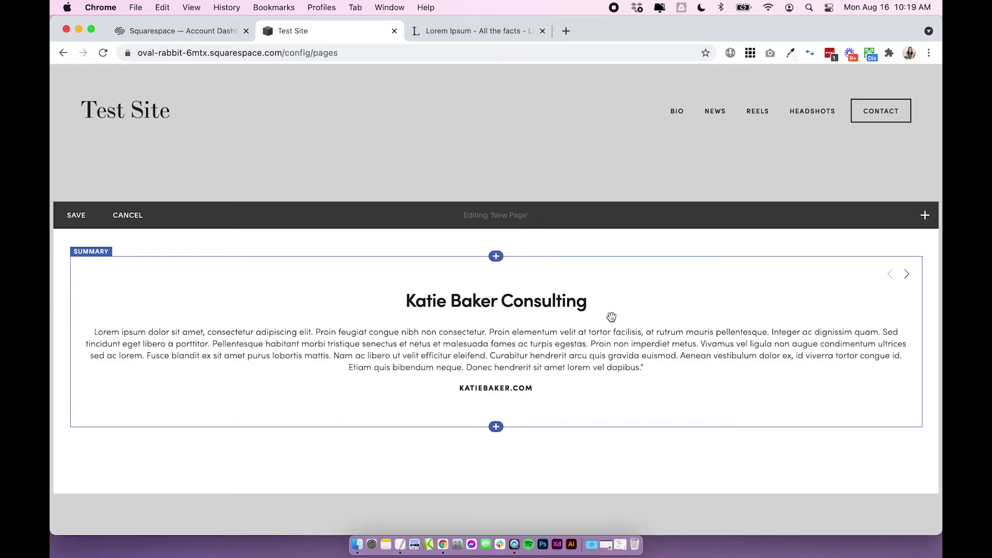
# - Add Spacer blocks to the left and right of the testimonial Summary block
pyautogui.scroll(-3, 611, 317)
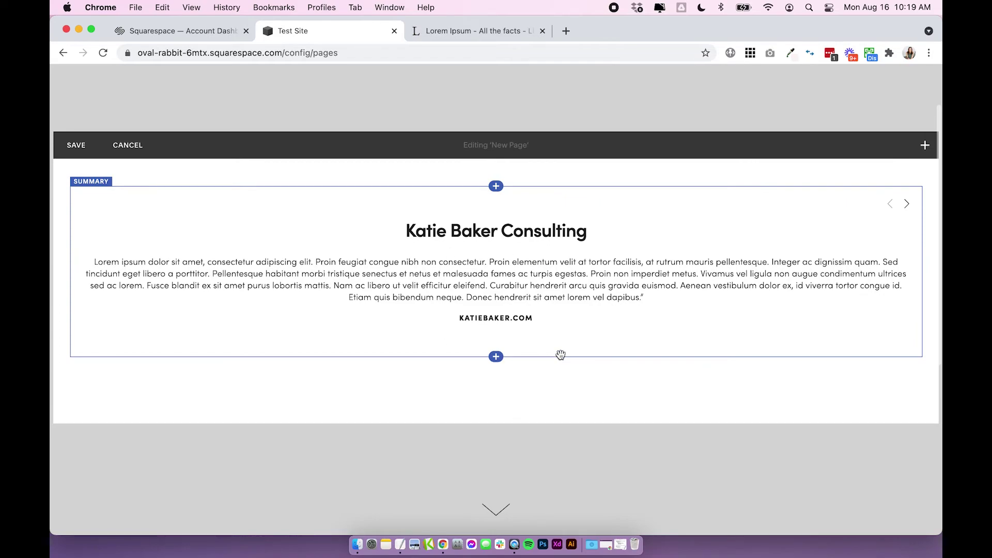
pyautogui.moveTo(523, 267); pyautogui.dragTo(539, 213)
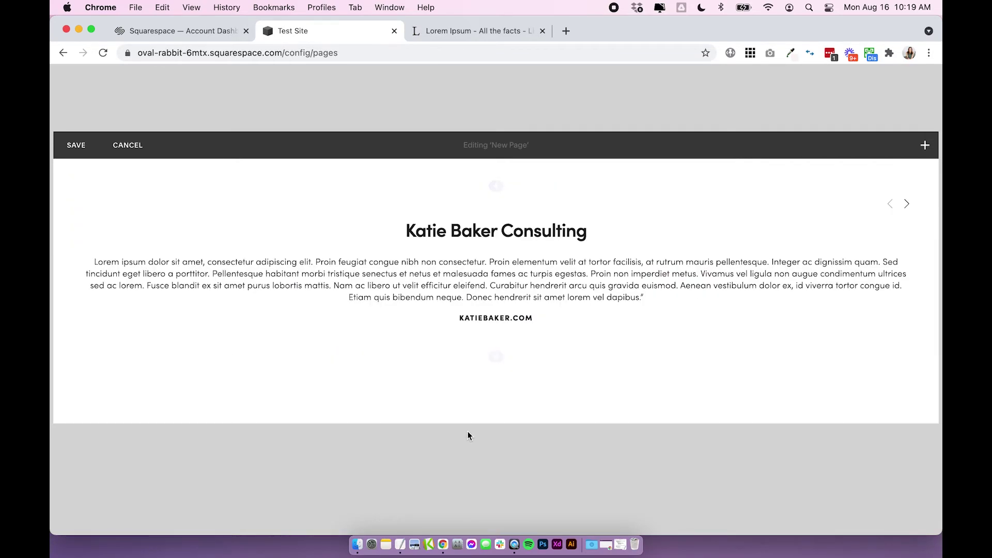
pyautogui.scroll(3, 469, 437)
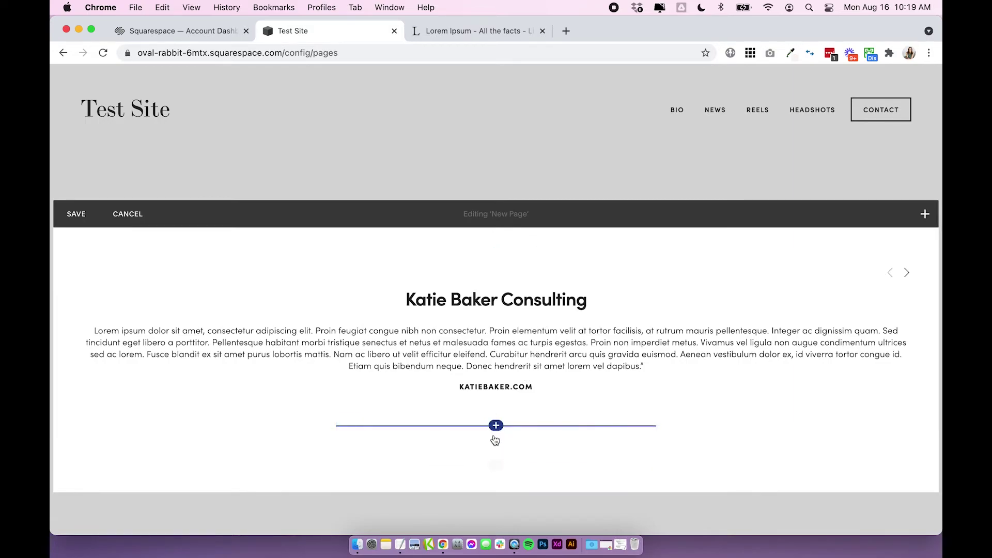
pyautogui.click(496, 466)
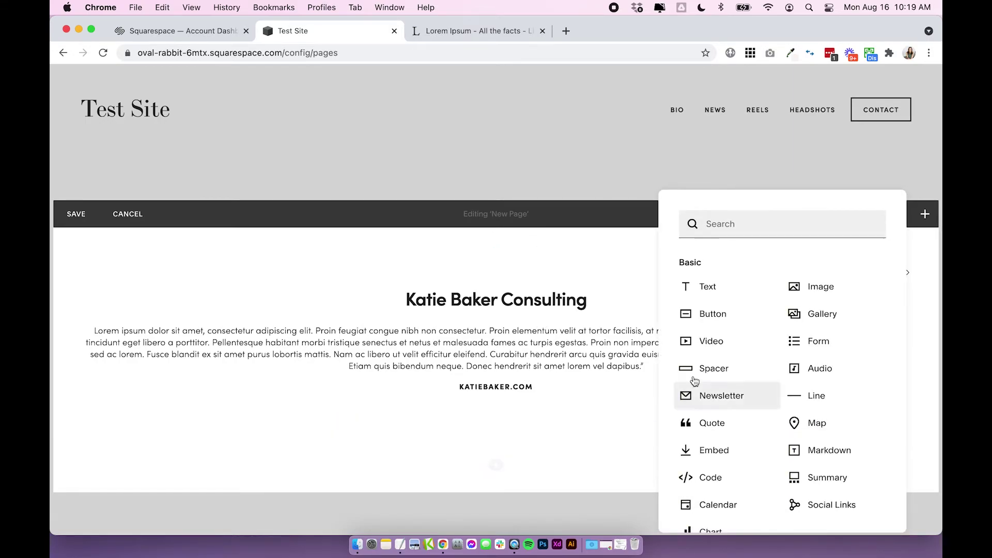
pyautogui.moveTo(693, 378); pyautogui.dragTo(289, 339)
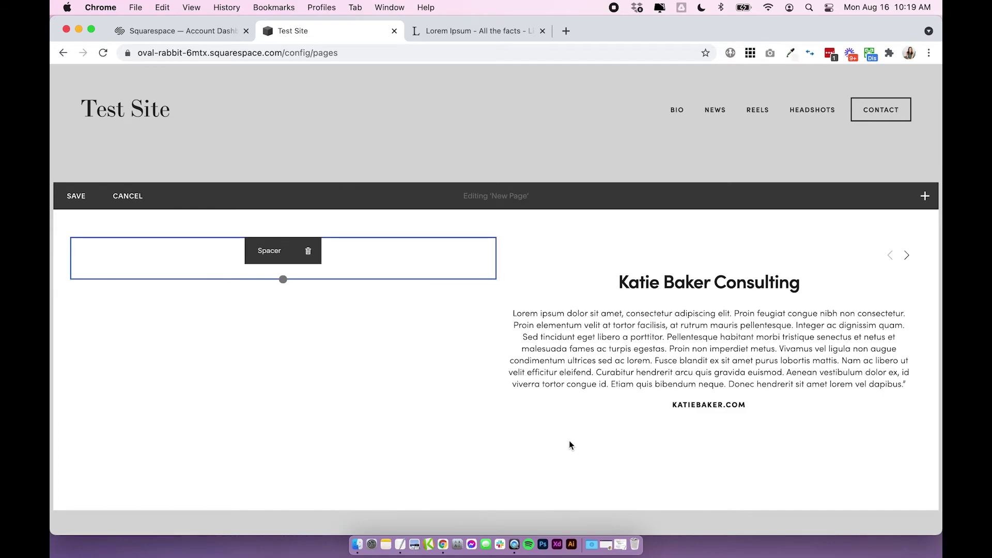
pyautogui.click(710, 444)
pyautogui.moveTo(764, 365); pyautogui.dragTo(853, 341)
# - Resize both spacers so the carousel sits in a centred column, then save
pyautogui.moveTo(362, 237); pyautogui.dragTo(193, 246)
pyautogui.moveTo(641, 259); pyautogui.dragTo(712, 265)
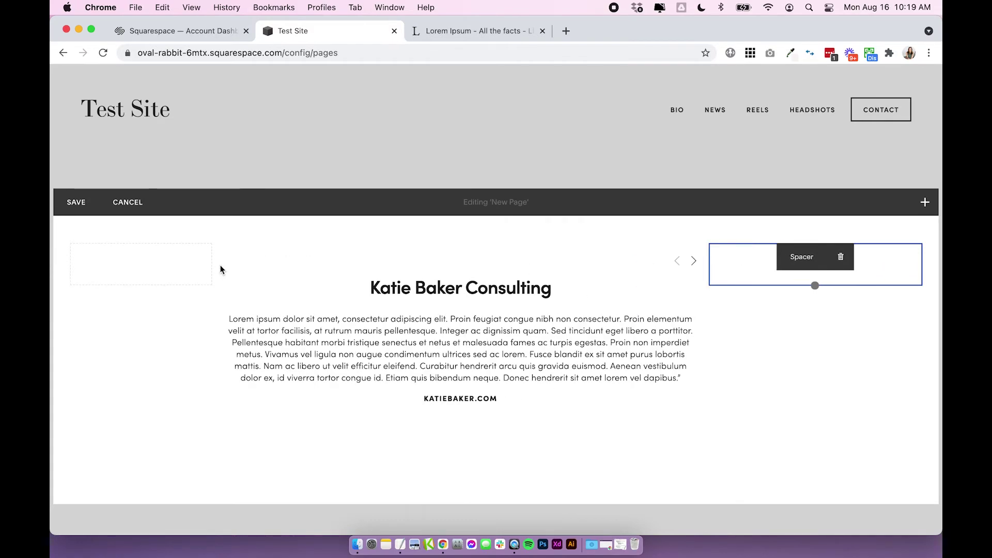
pyautogui.moveTo(220, 269); pyautogui.dragTo(264, 264)
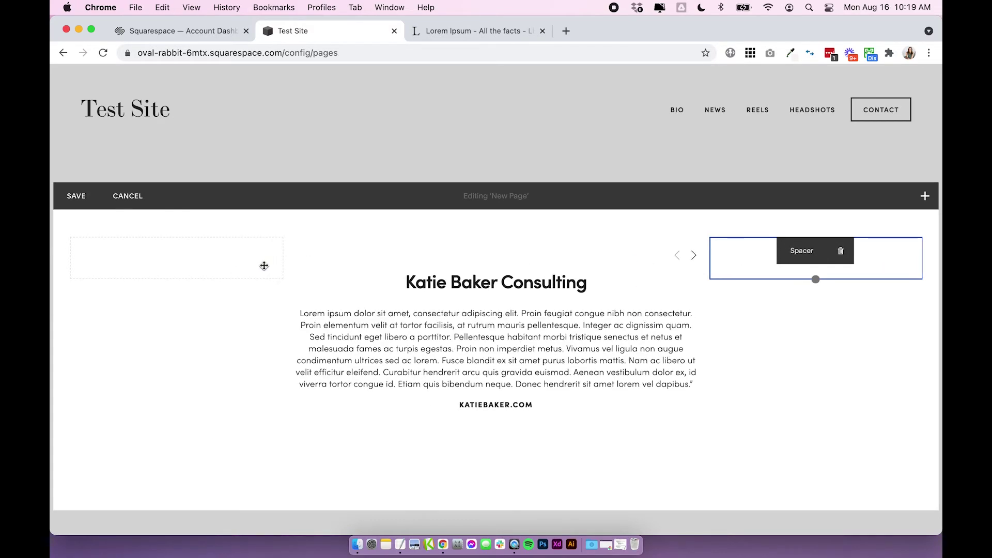
pyautogui.click(78, 198)
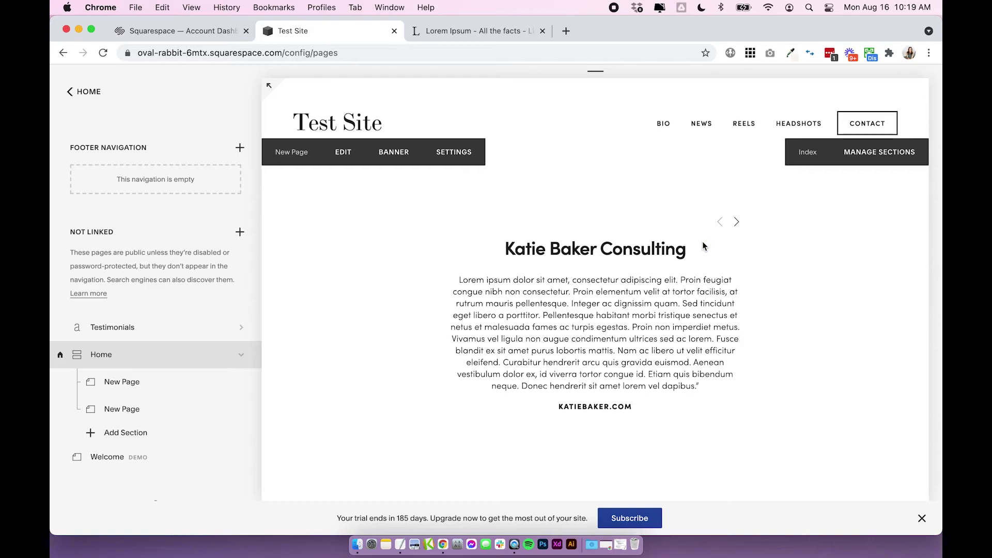
# - Cycle the carousel between both testimonials, then go to the Testimonials blog page
pyautogui.click(738, 226)
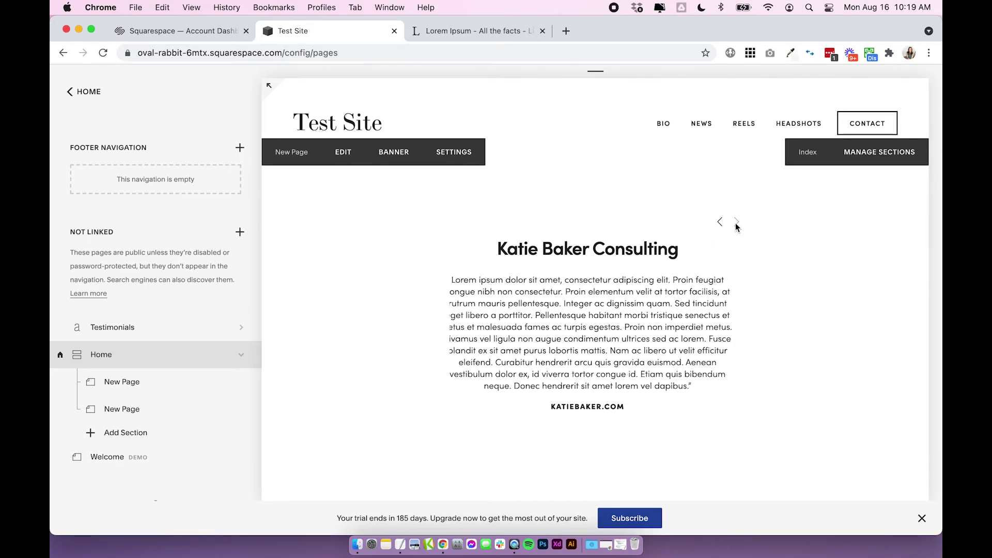
pyautogui.click(720, 223)
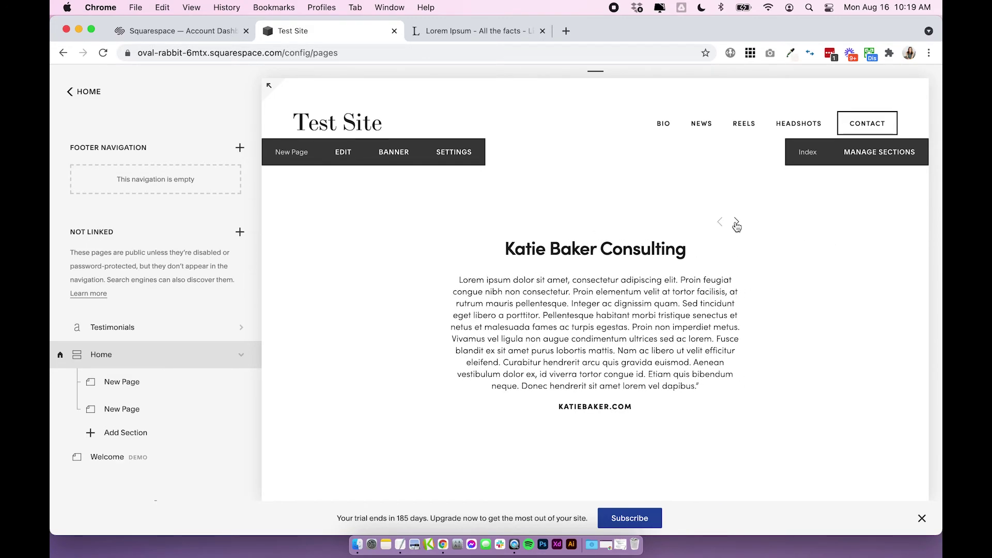
pyautogui.click(737, 223)
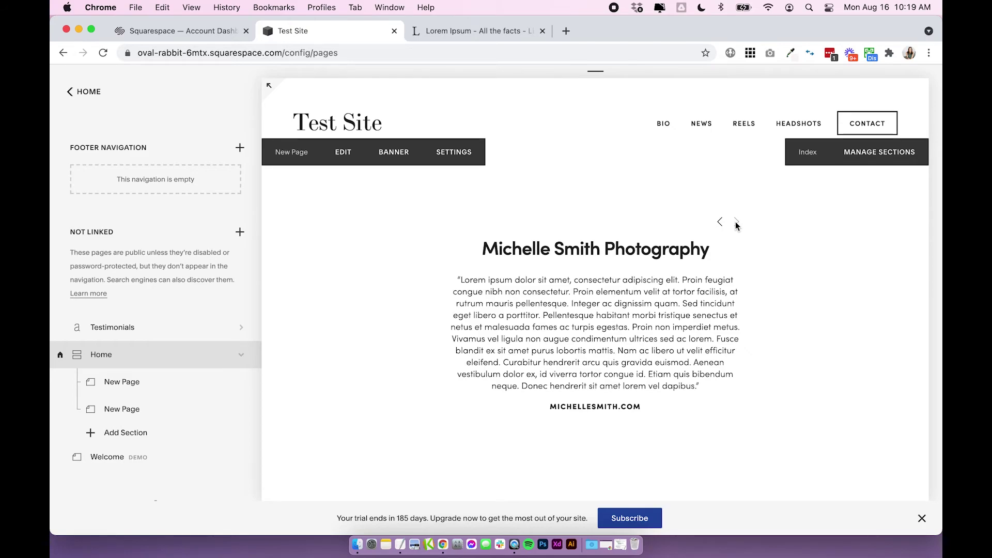
pyautogui.click(721, 224)
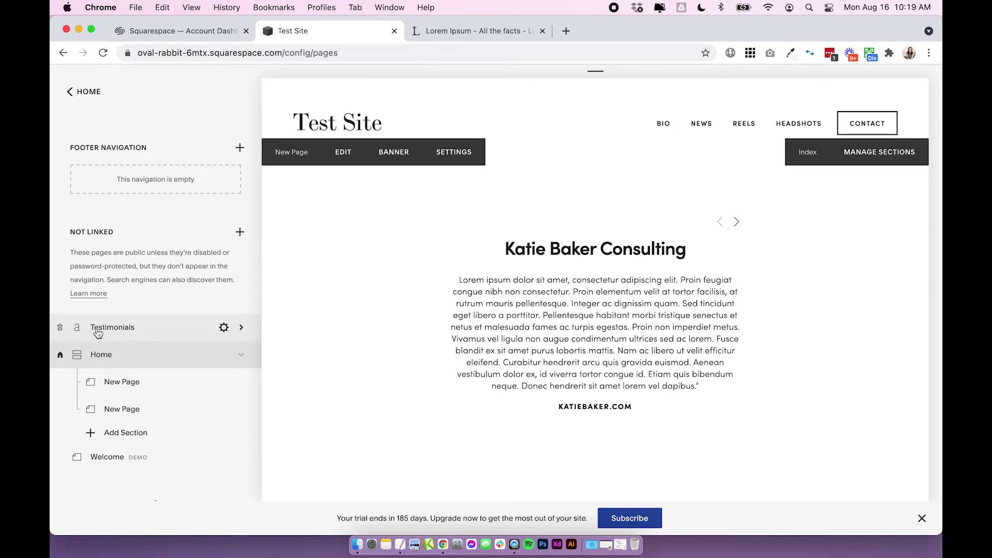
pyautogui.click(737, 224)
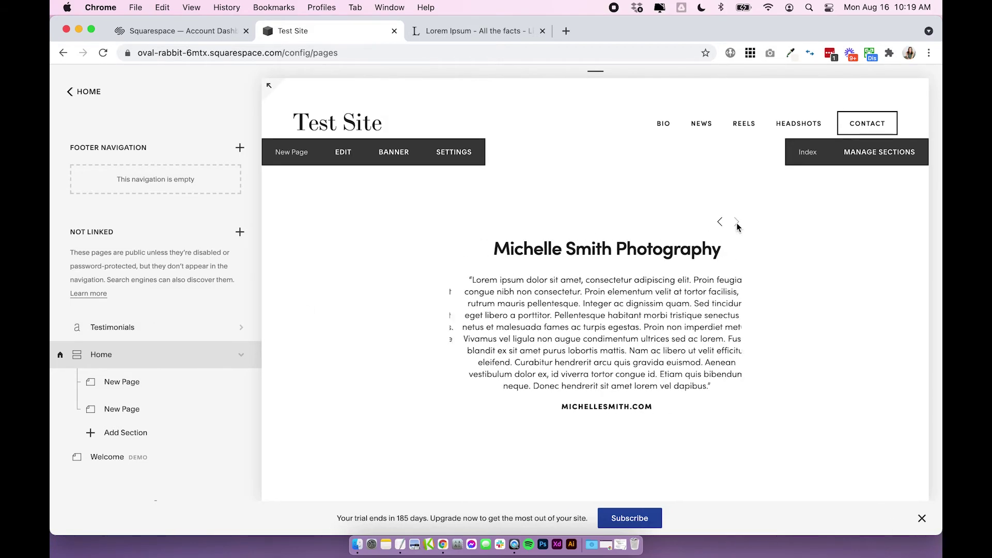
pyautogui.click(721, 224)
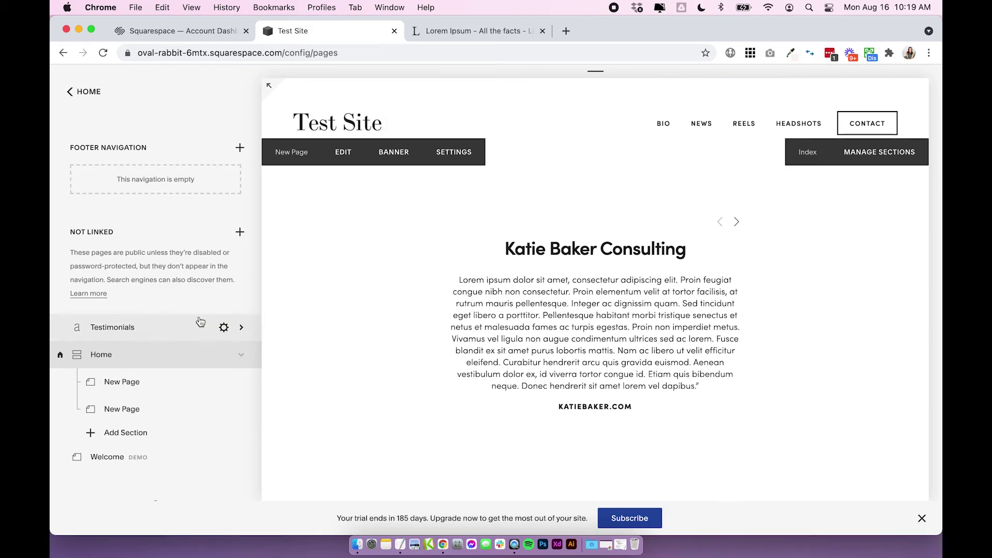
pyautogui.click(157, 326)
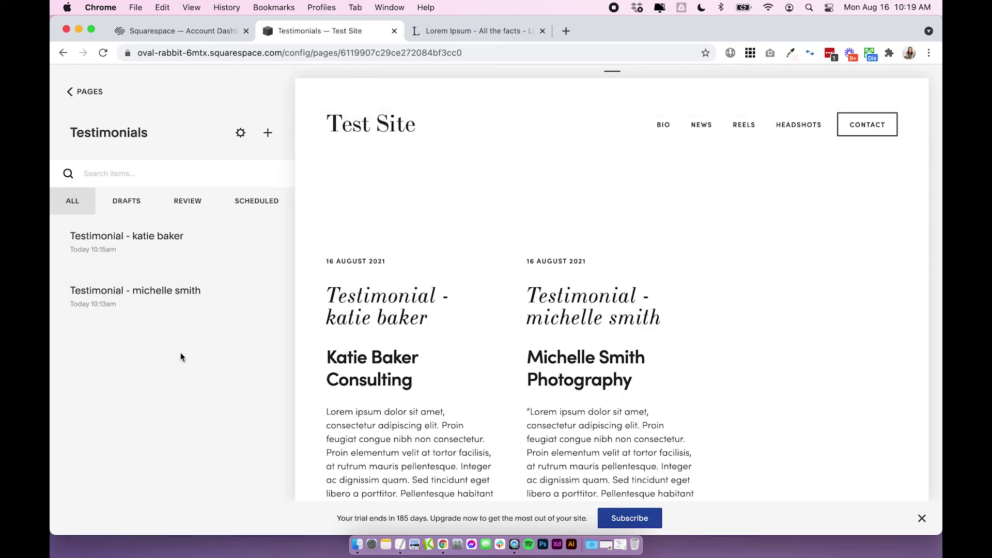
pyautogui.scroll(-2, 719, 386)
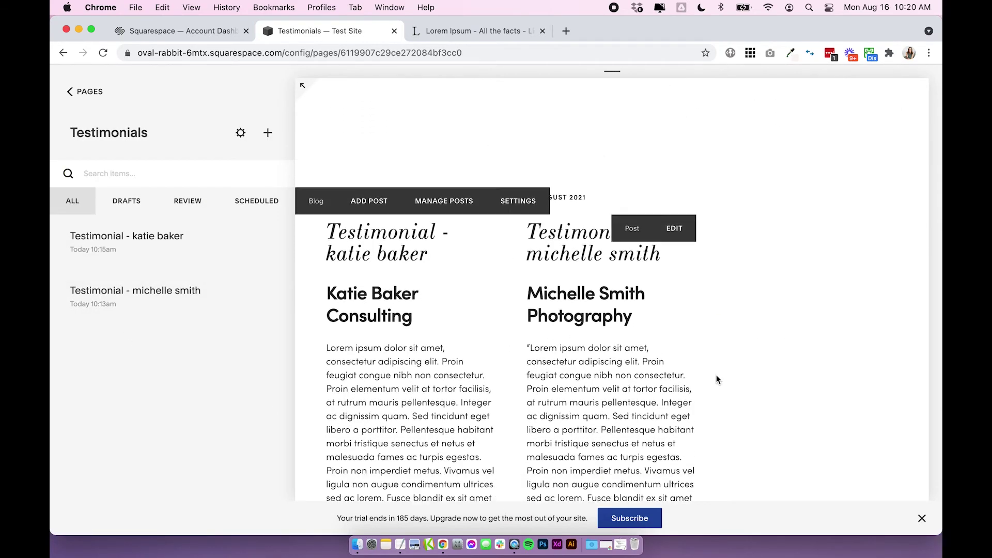
pyautogui.scroll(-5, 716, 380)
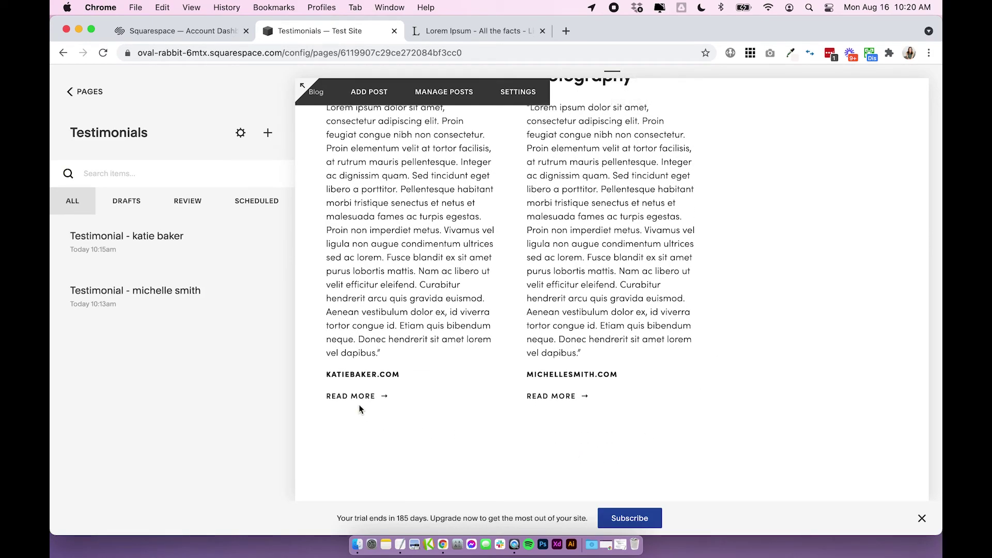
pyautogui.click(351, 397)
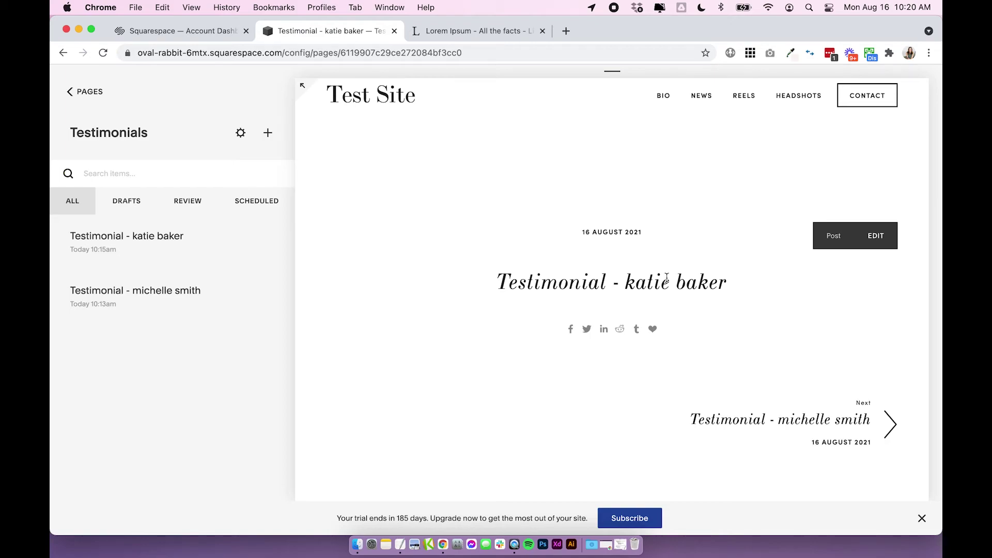
pyautogui.click(62, 53)
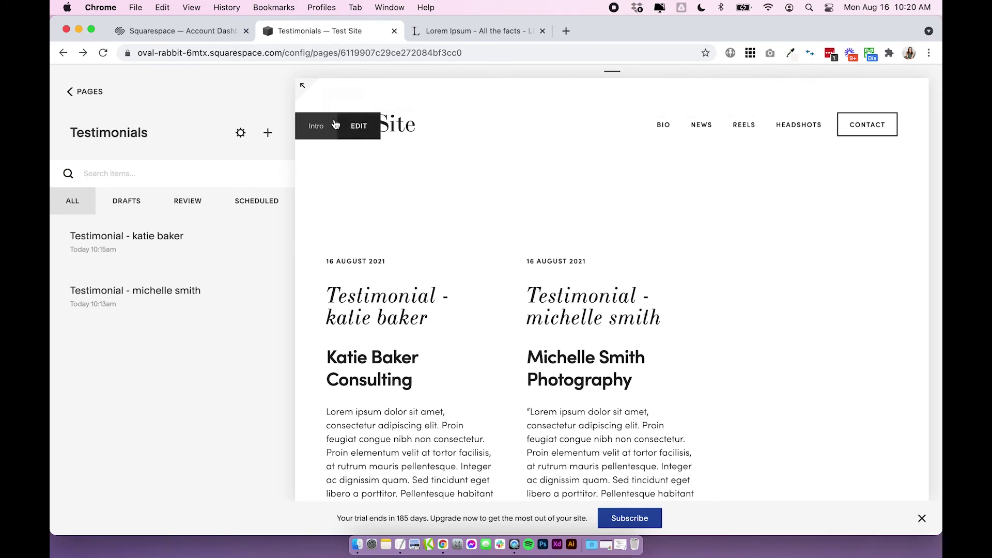
pyautogui.scroll(-3, 565, 189)
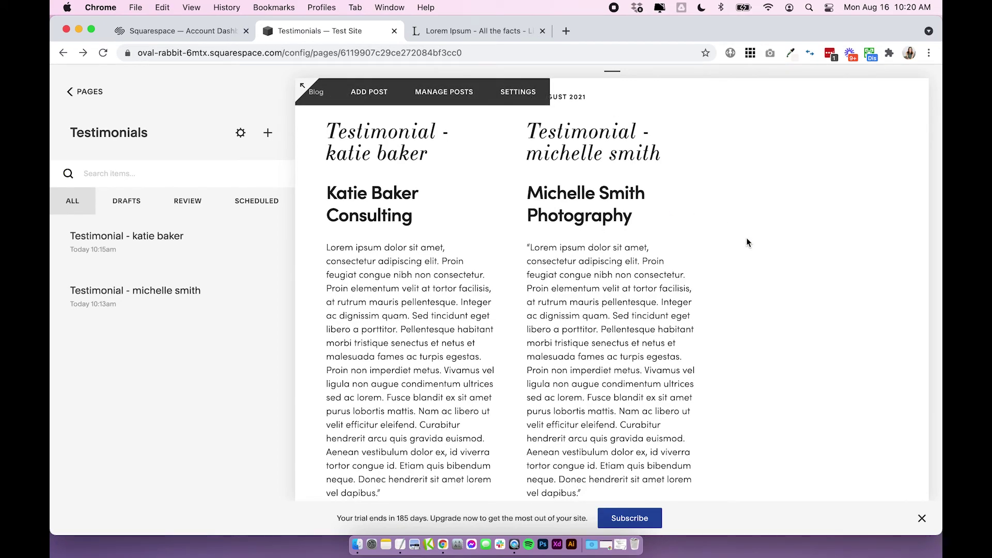
pyautogui.scroll(3, 747, 242)
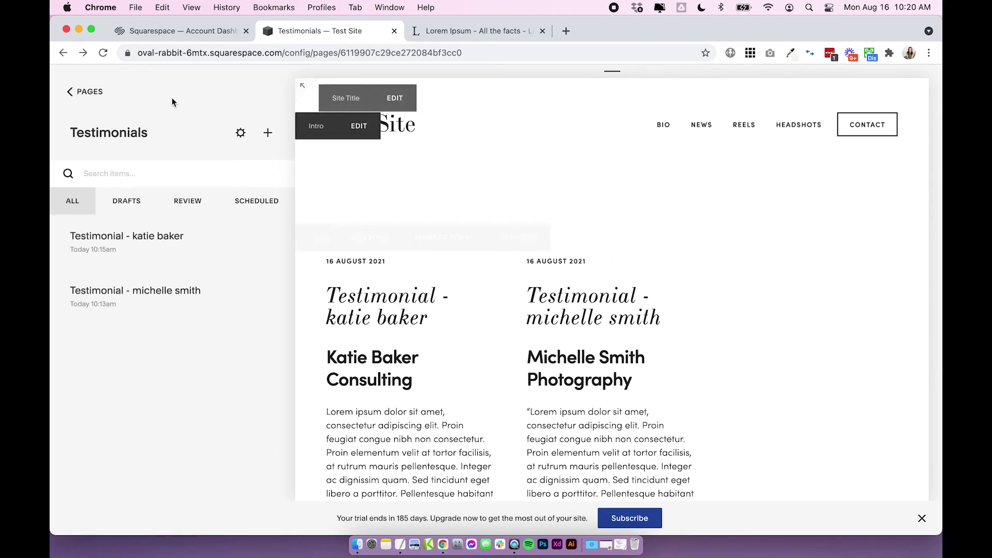
pyautogui.click(73, 92)
# - Move Testimonials into Primary Navigation and back to Not Linked, then return to Home
pyautogui.scroll(-3, 129, 255)
pyautogui.moveTo(123, 443); pyautogui.dragTo(125, 261)
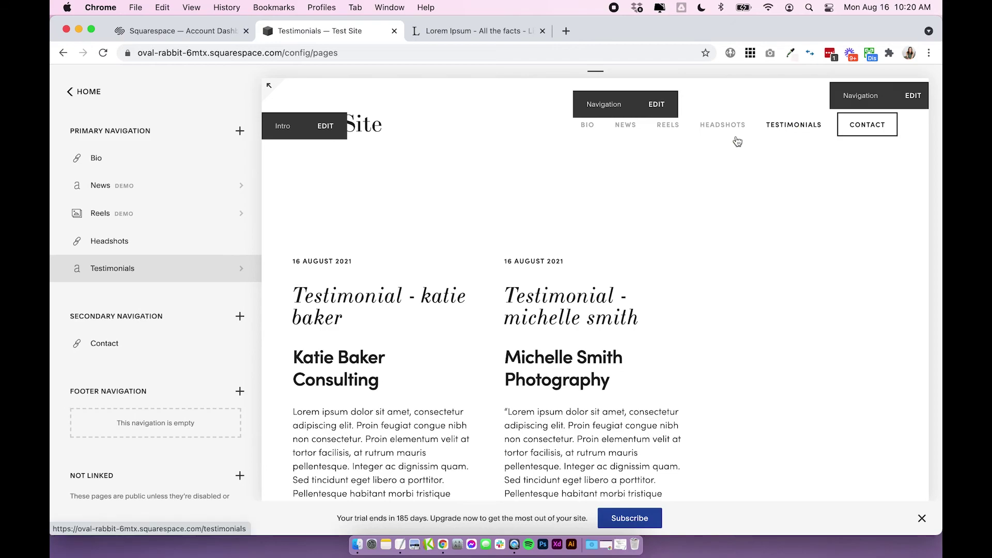
pyautogui.scroll(-3, 166, 284)
pyautogui.moveTo(135, 162); pyautogui.dragTo(128, 275)
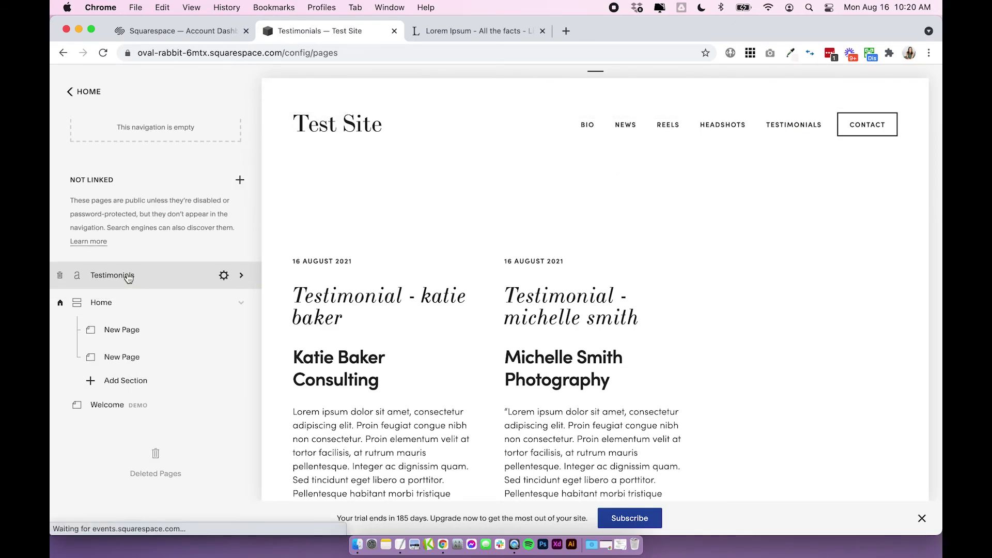
pyautogui.click(137, 310)
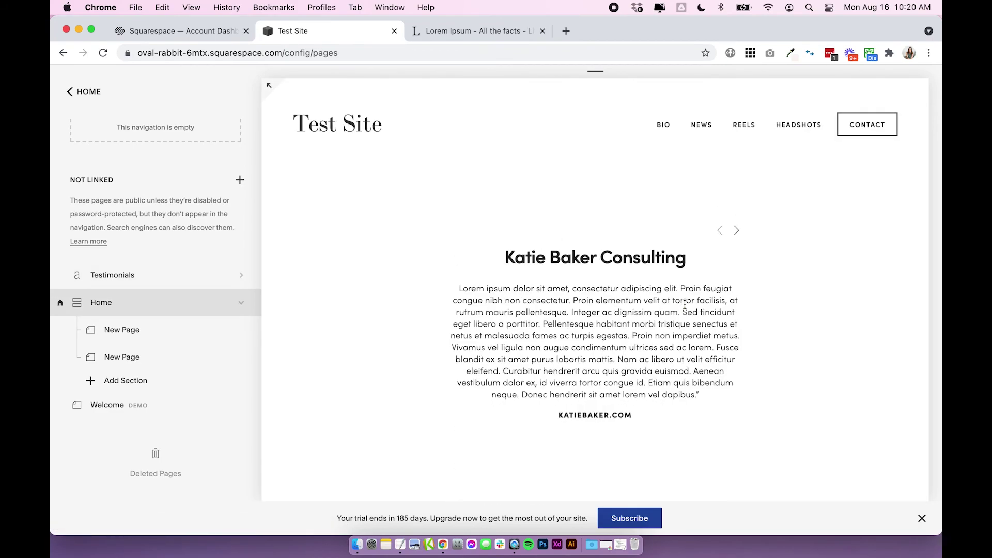
# - Step the home carousel forward, back, and forward again to the photography testimonial
pyautogui.click(736, 227)
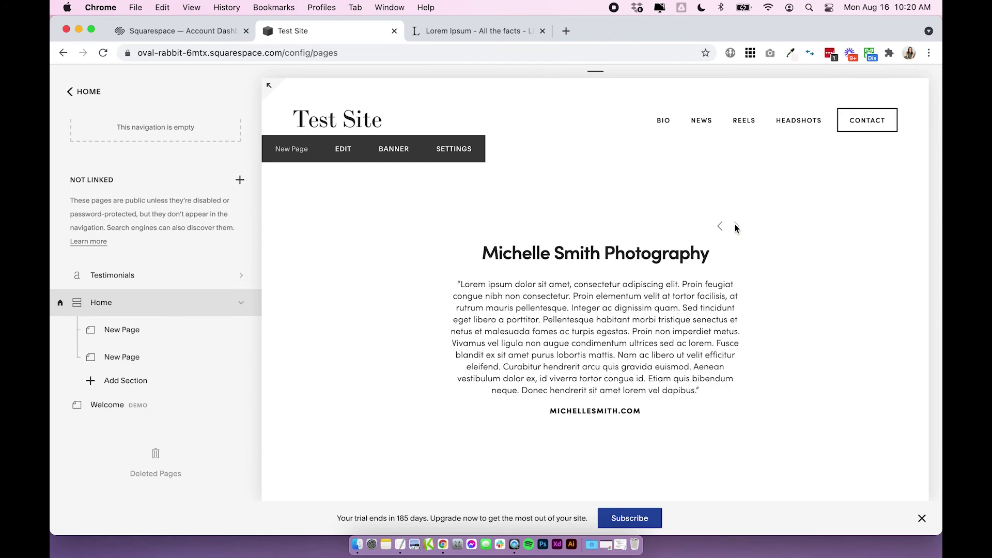
pyautogui.click(720, 228)
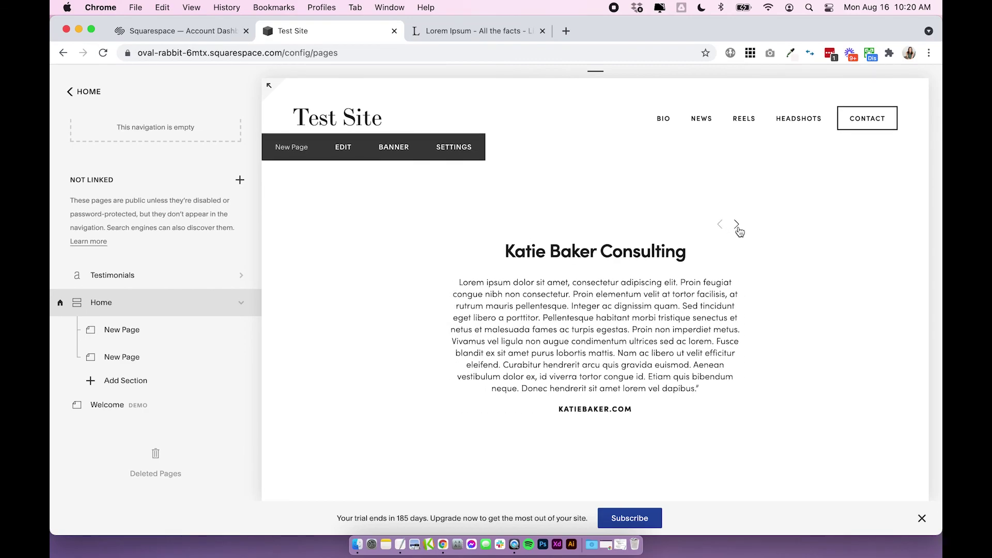
pyautogui.click(737, 229)
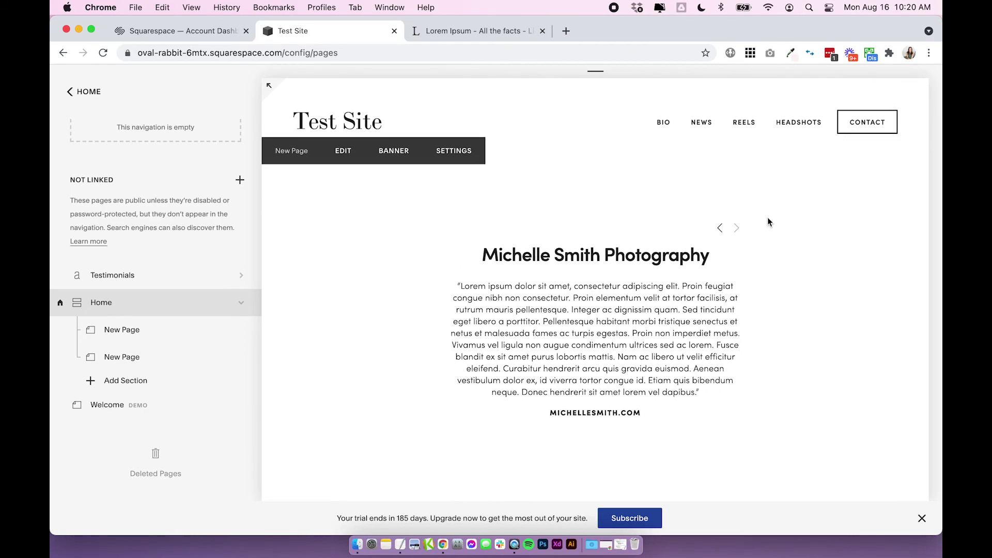